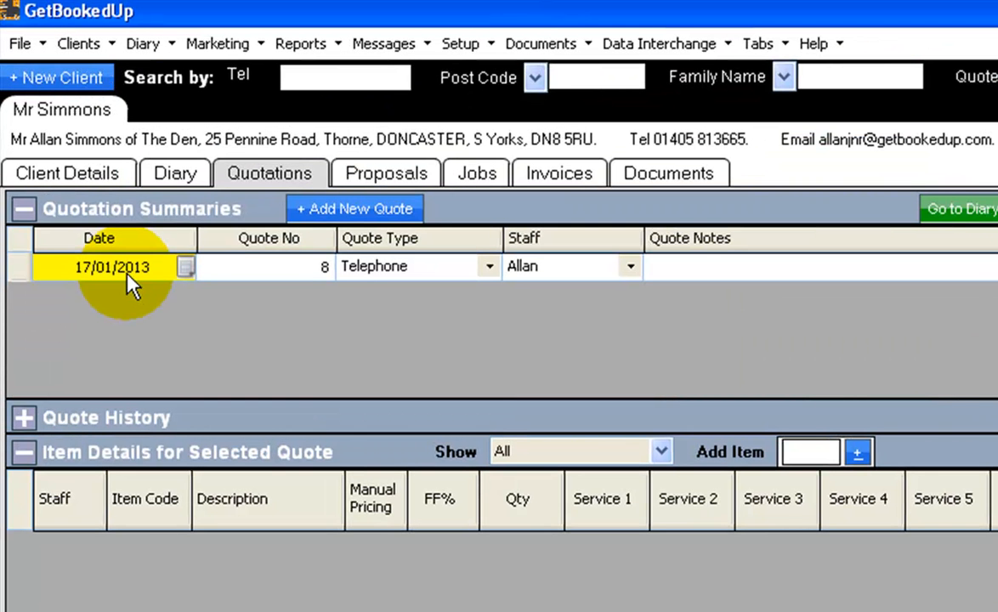
Examine the quote number, type, staff and notes fields of the quote in the quotation summary
{"action": "left_click", "coordinate": [281, 268]}
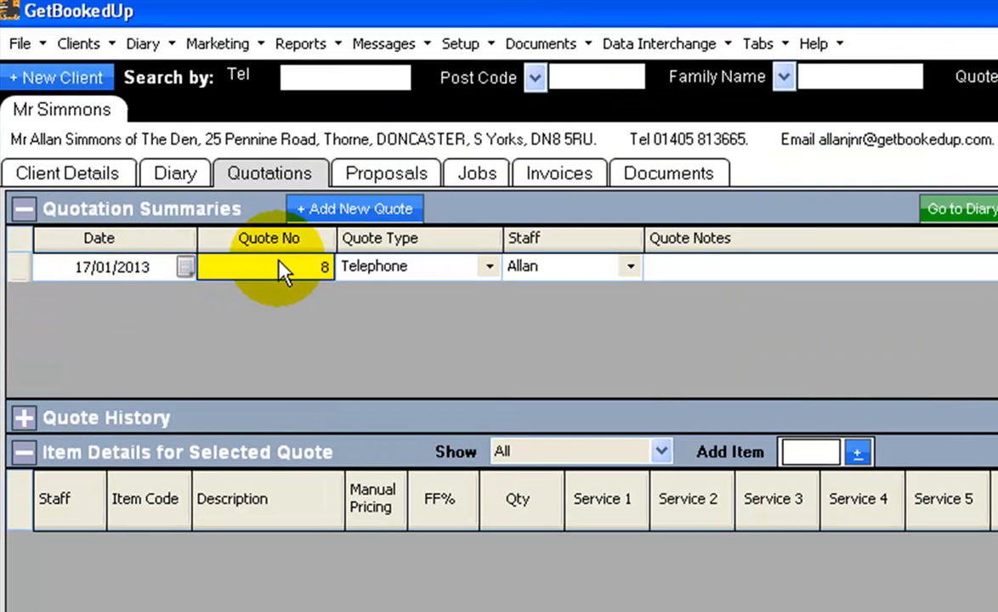
{"action": "left_click", "coordinate": [431, 268]}
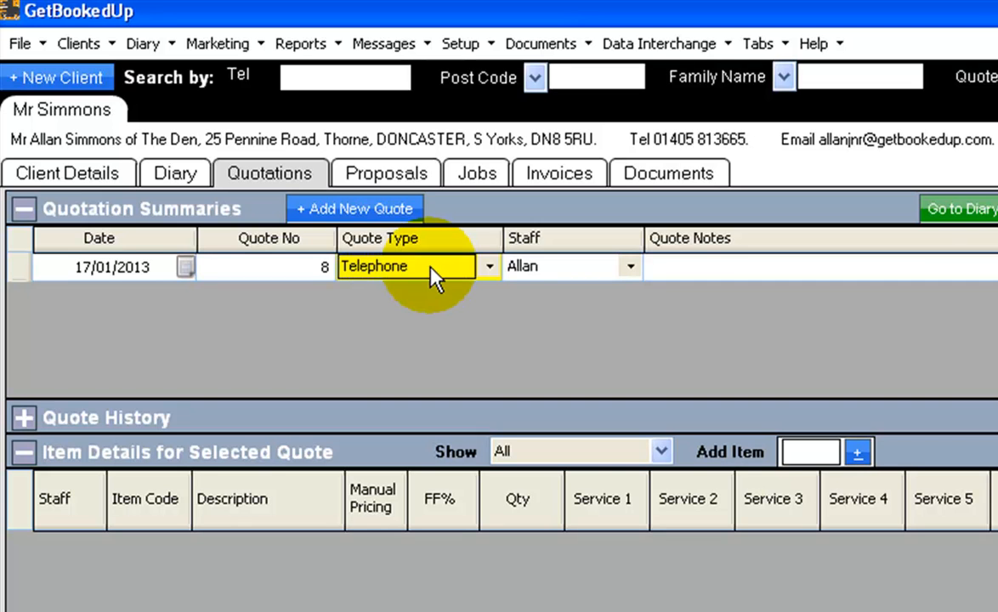
{"action": "left_click", "coordinate": [560, 269]}
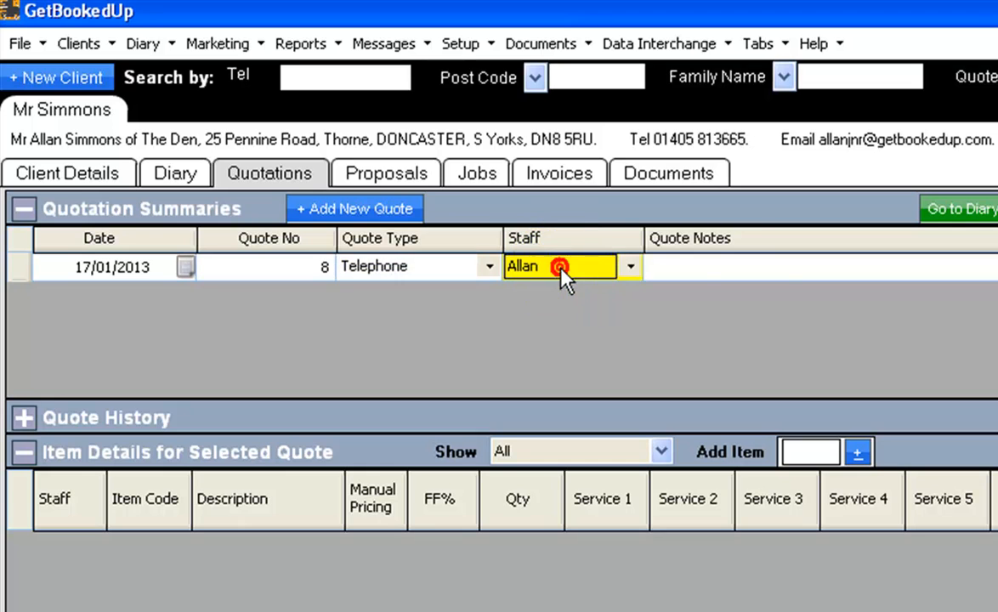
{"action": "left_click", "coordinate": [738, 271]}
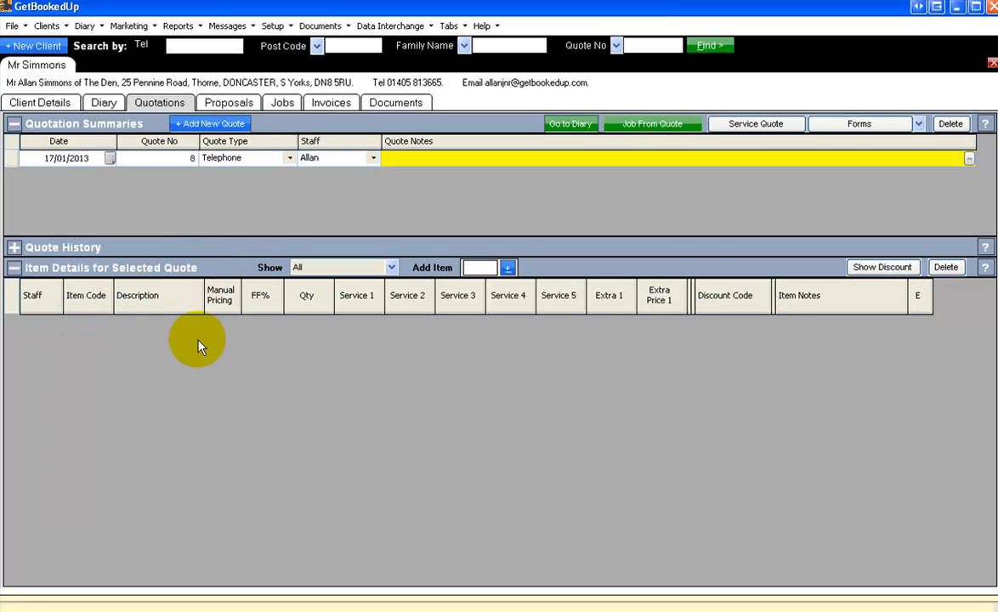
Add the lounge/dining room carpet to the selected quote using item code LD
{"action": "left_click", "coordinate": [478, 268]}
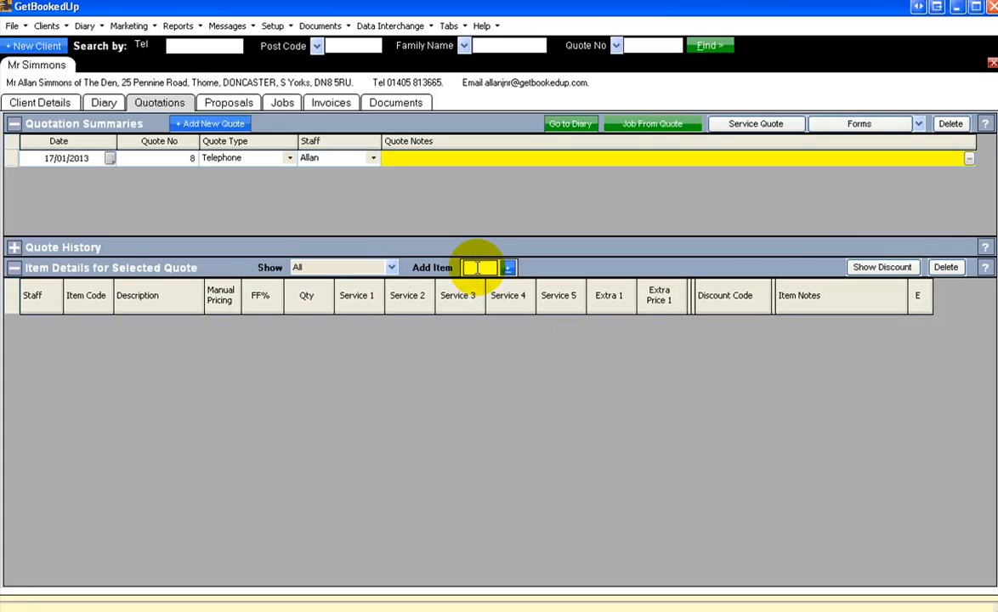
{"action": "type", "text": "ld"}
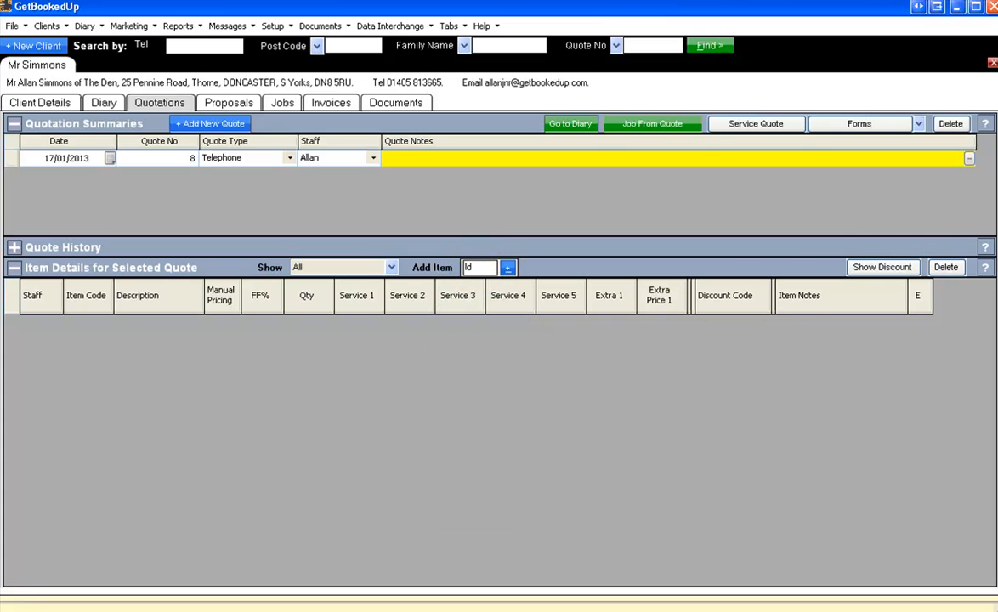
{"action": "key", "text": "Return"}
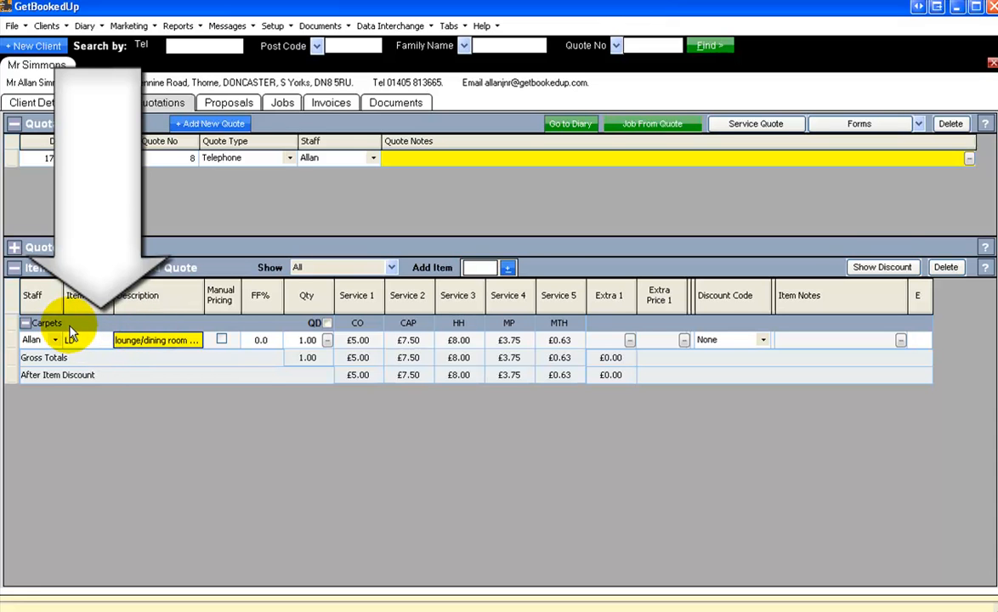
Open the quantity area calculator for the lounge/dining room item and set its measuring unit to feet
{"action": "key", "text": "Tab"}
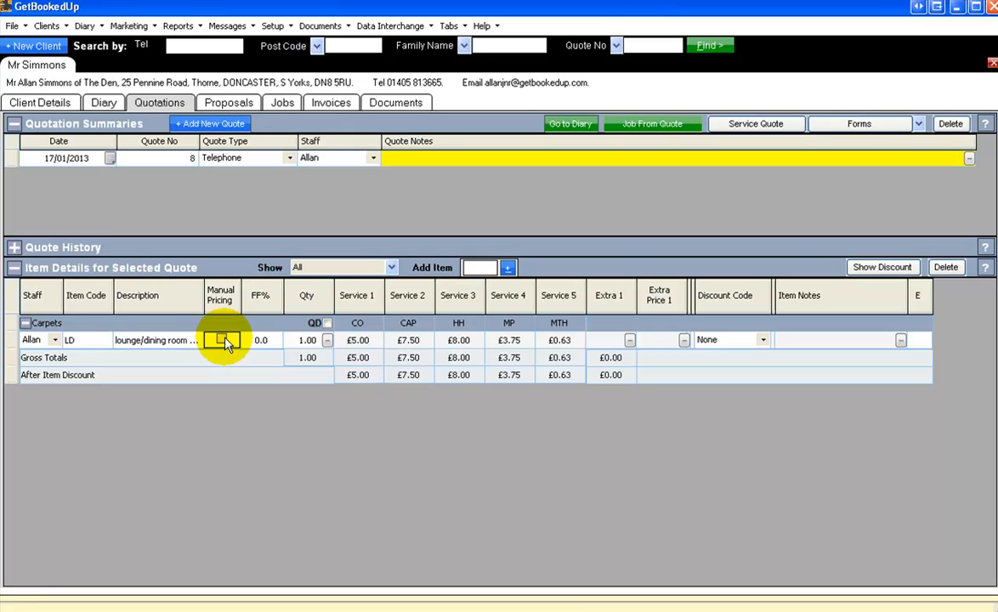
{"action": "key", "text": "Tab"}
{"action": "key", "text": "Tab"}
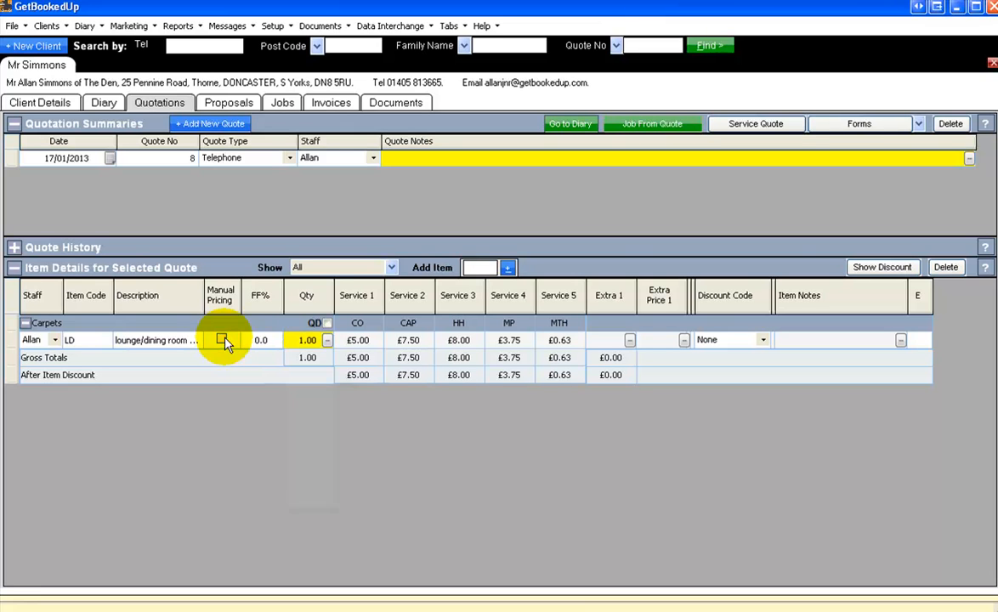
{"action": "left_click", "coordinate": [327, 340]}
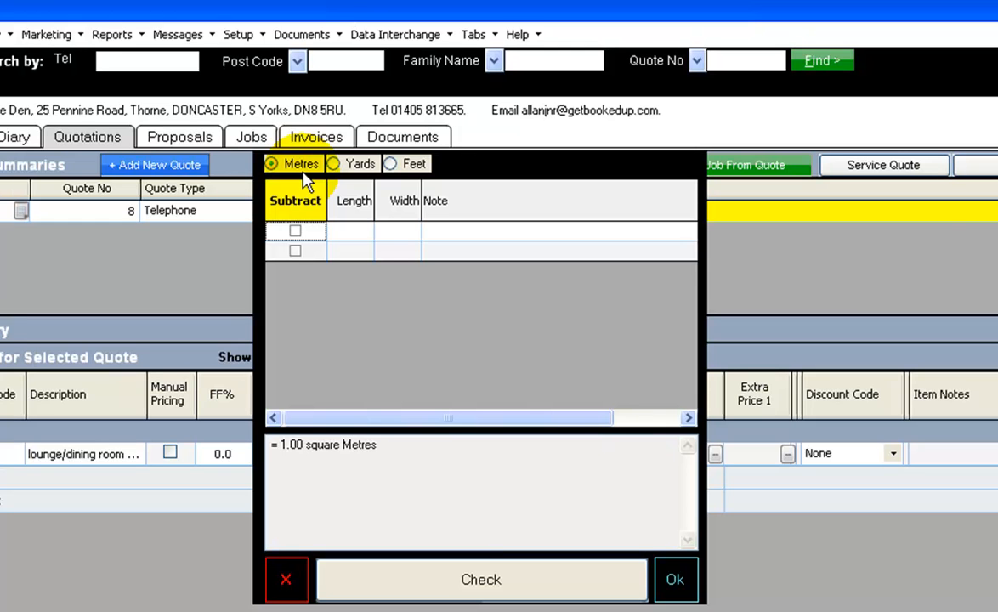
{"action": "left_click", "coordinate": [391, 165]}
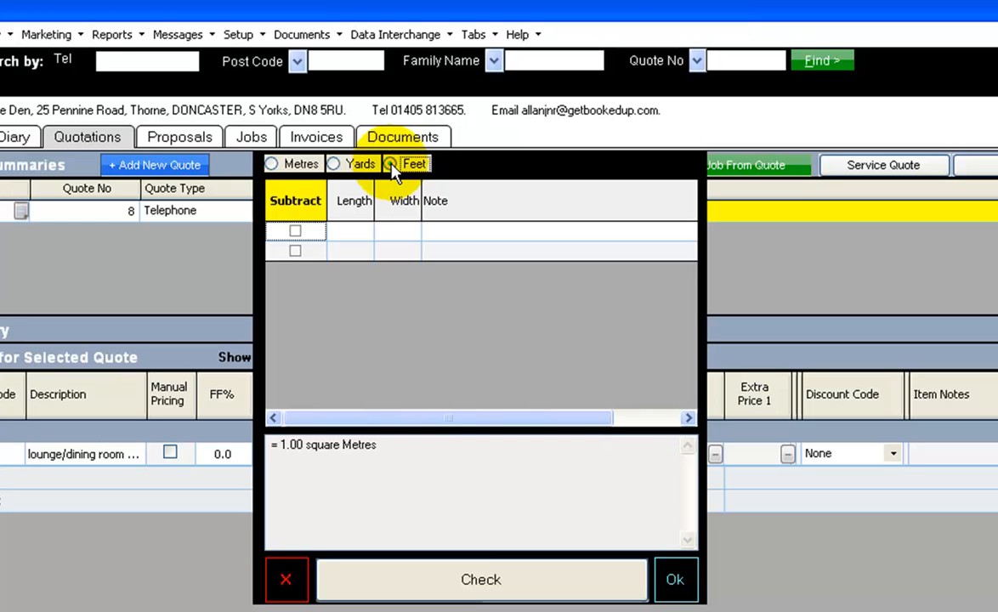
Enter the first area with length 21, width 13 and the note Lounge
{"action": "left_click", "coordinate": [361, 233]}
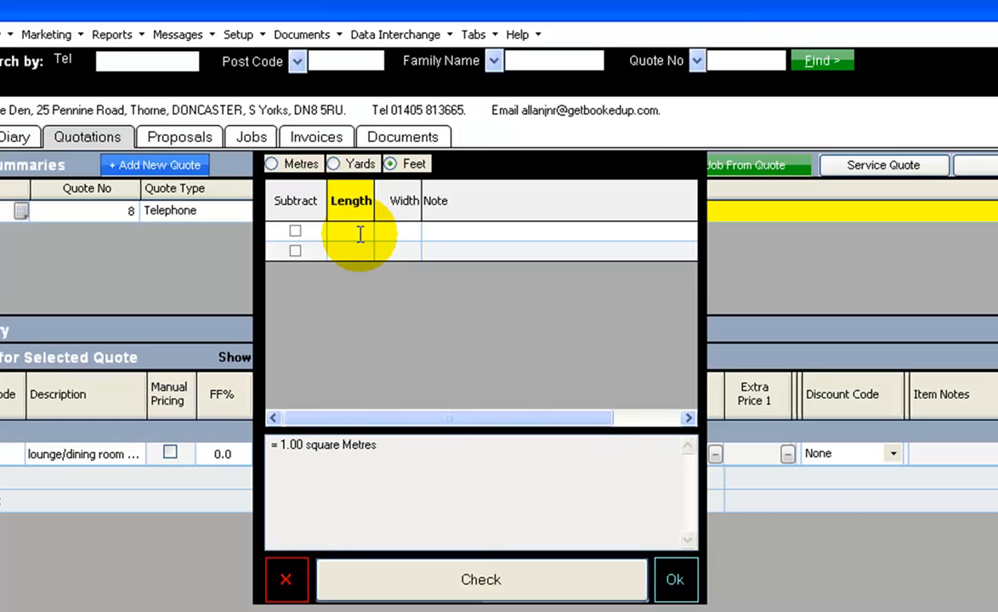
{"action": "type", "text": "21"}
{"action": "key", "text": "Tab"}
{"action": "type", "text": "13"}
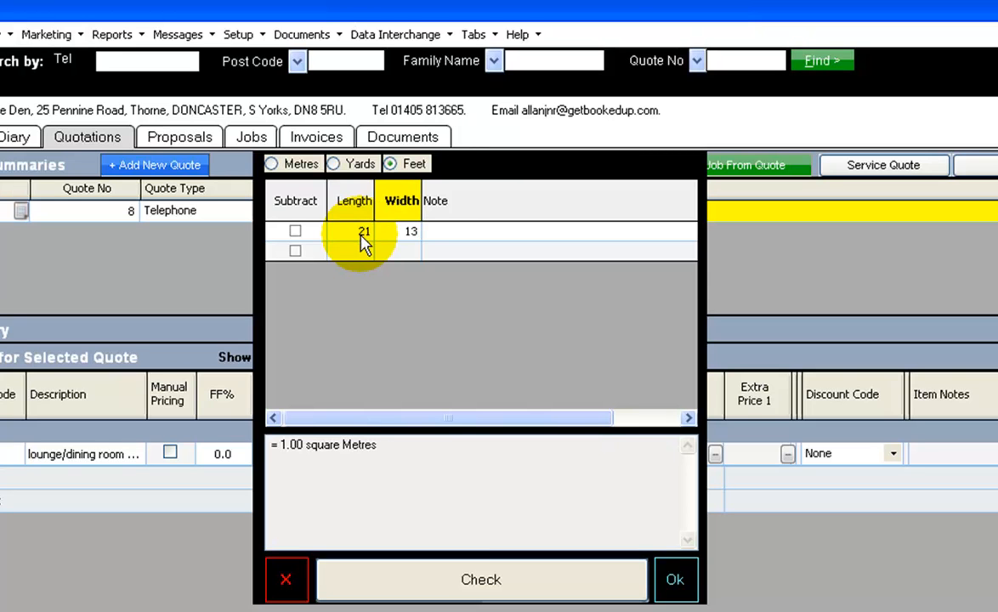
{"action": "left_click", "coordinate": [446, 232]}
{"action": "type", "text": "Lounge"}
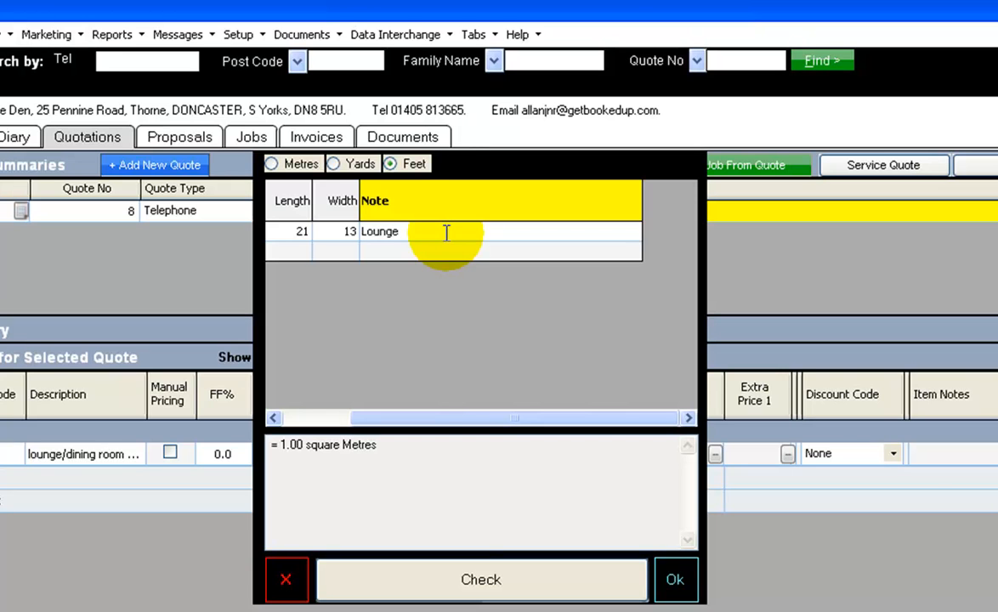
{"action": "key", "text": "Return"}
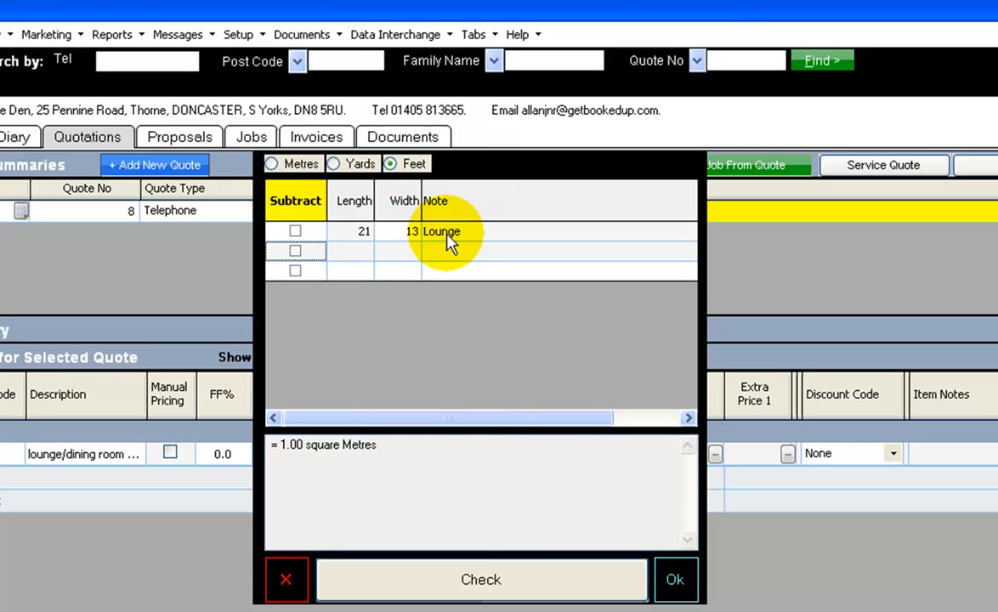
Enter a second area with length 13, width 10 and the note Diner, and apply the calculated total as the item's quantity
{"action": "left_click", "coordinate": [366, 251]}
{"action": "type", "text": "13"}
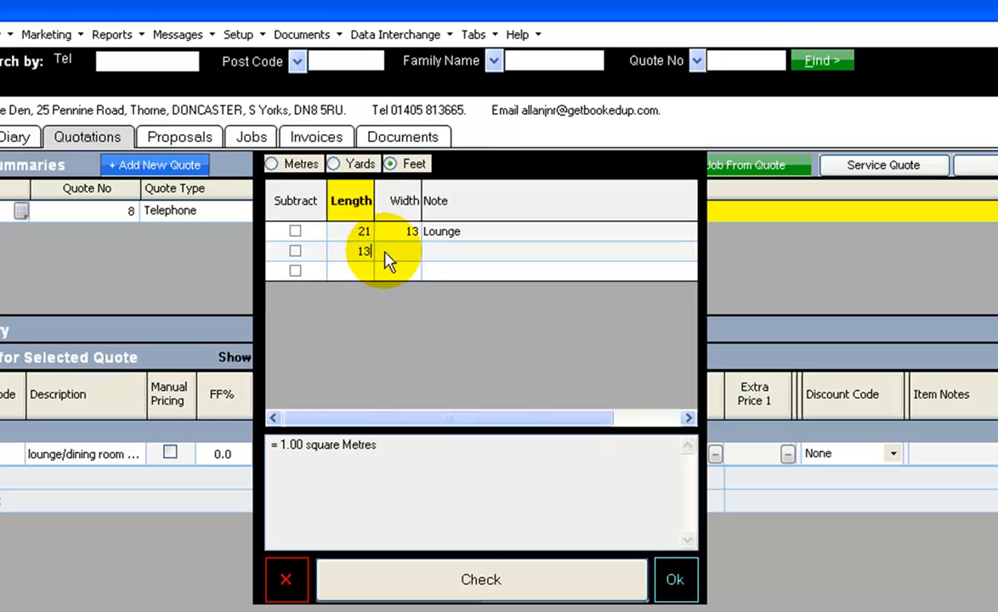
{"action": "left_click", "coordinate": [400, 249]}
{"action": "type", "text": "10"}
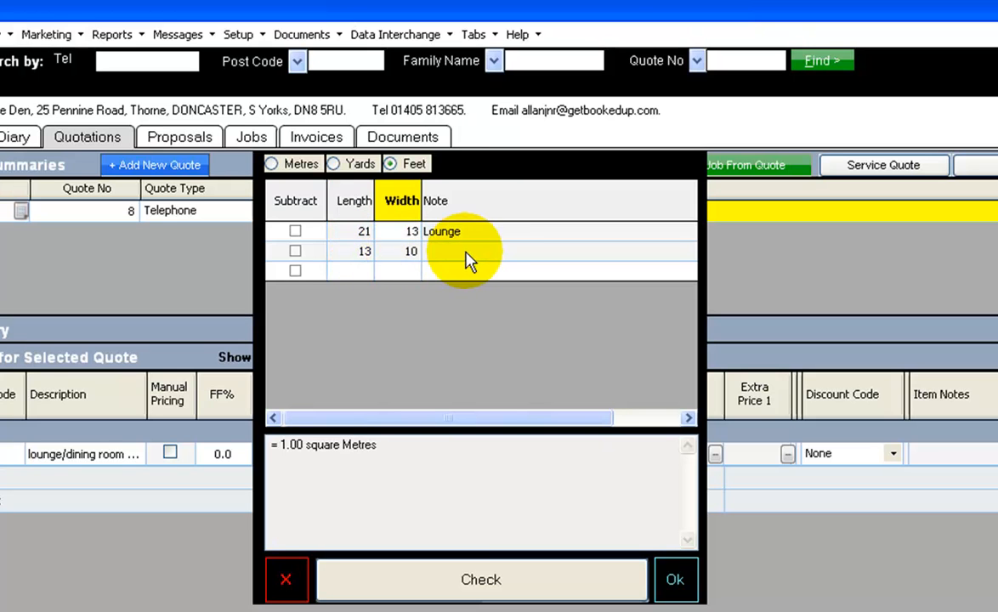
{"action": "left_click", "coordinate": [463, 251]}
{"action": "type", "text": "Diner"}
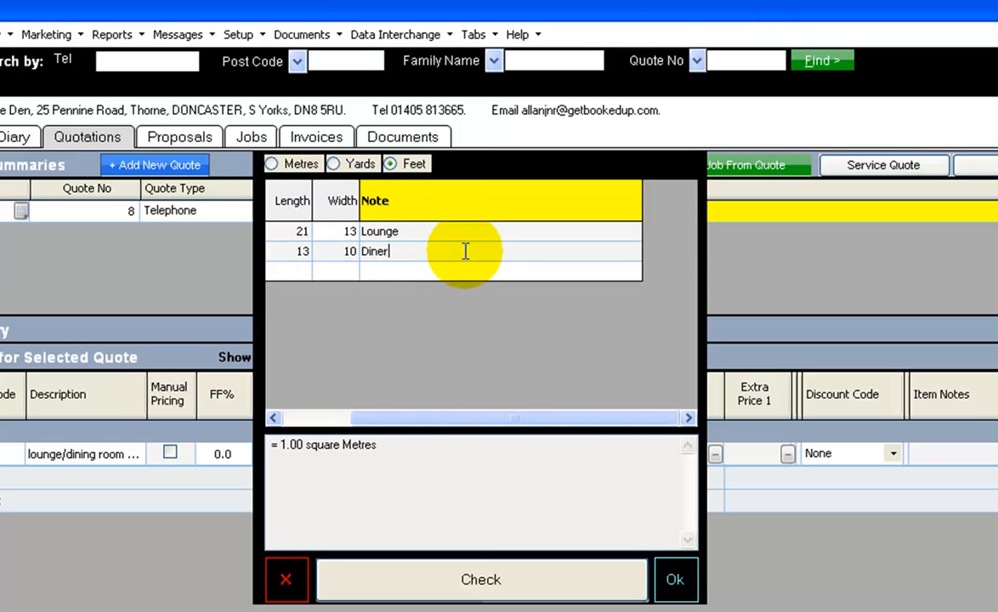
{"action": "key", "text": "Tab"}
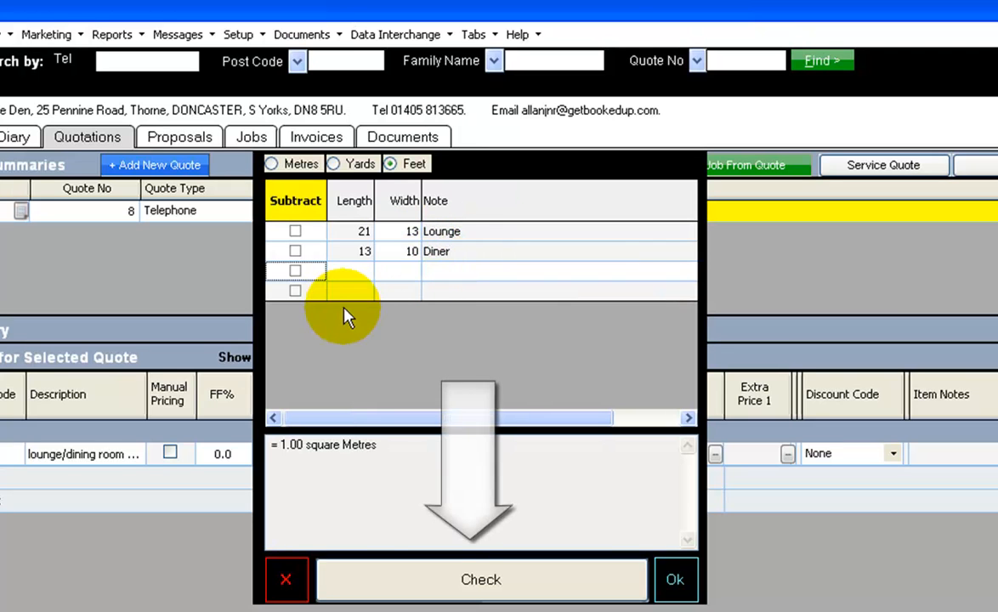
{"action": "left_click", "coordinate": [459, 579]}
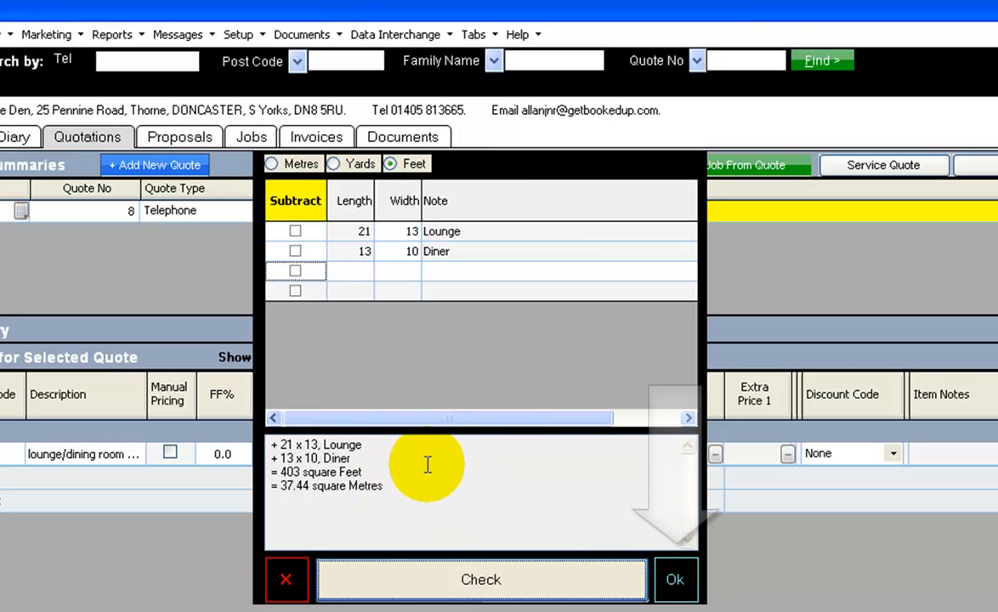
{"action": "left_click", "coordinate": [675, 579]}
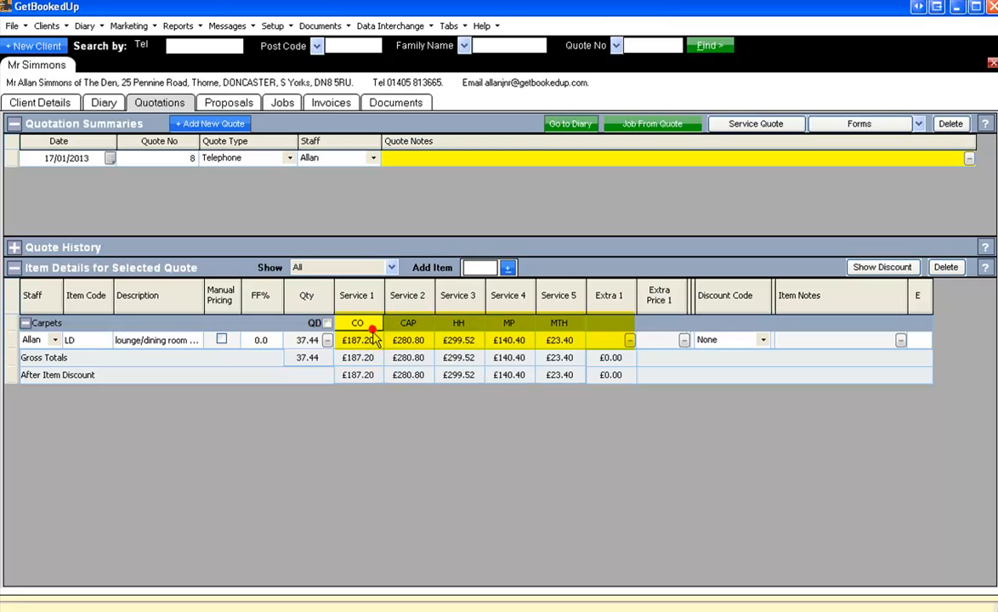
Examine the lounge/dining room item's service prices, extras, discount code and item notes fields
{"action": "left_click", "coordinate": [405, 341]}
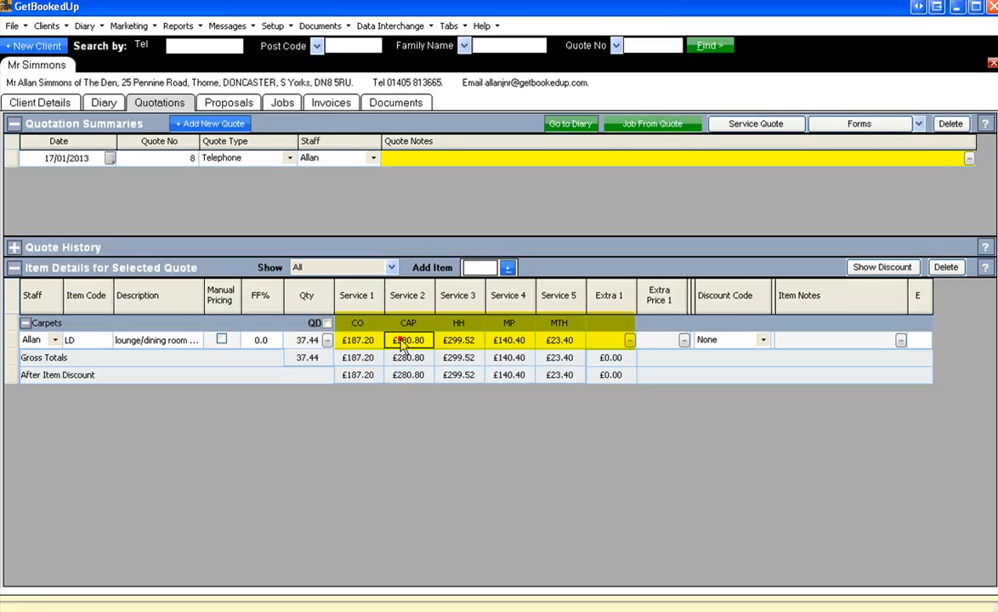
{"action": "left_click", "coordinate": [459, 339]}
{"action": "left_click", "coordinate": [509, 339]}
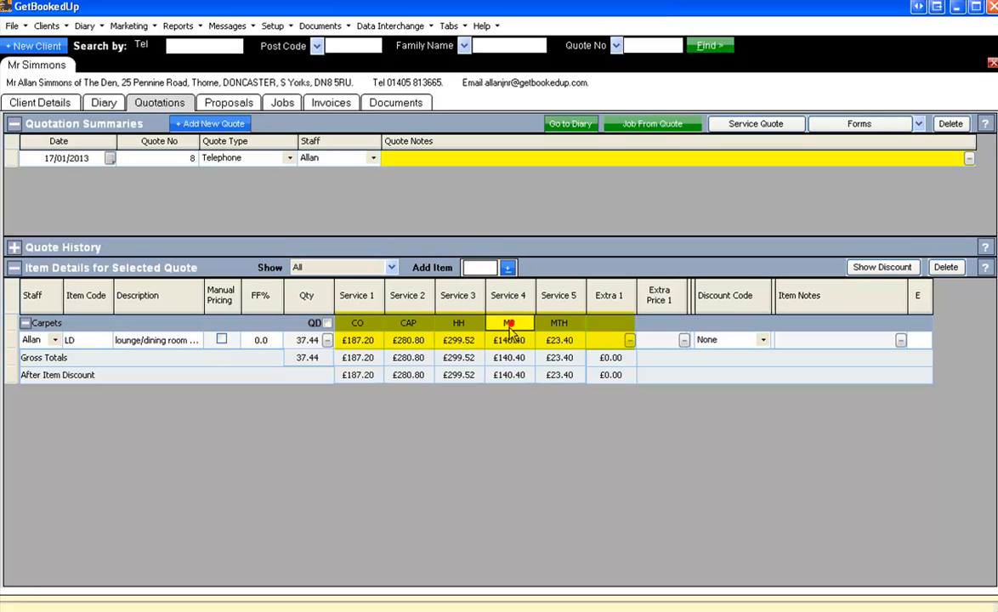
{"action": "left_click", "coordinate": [559, 342]}
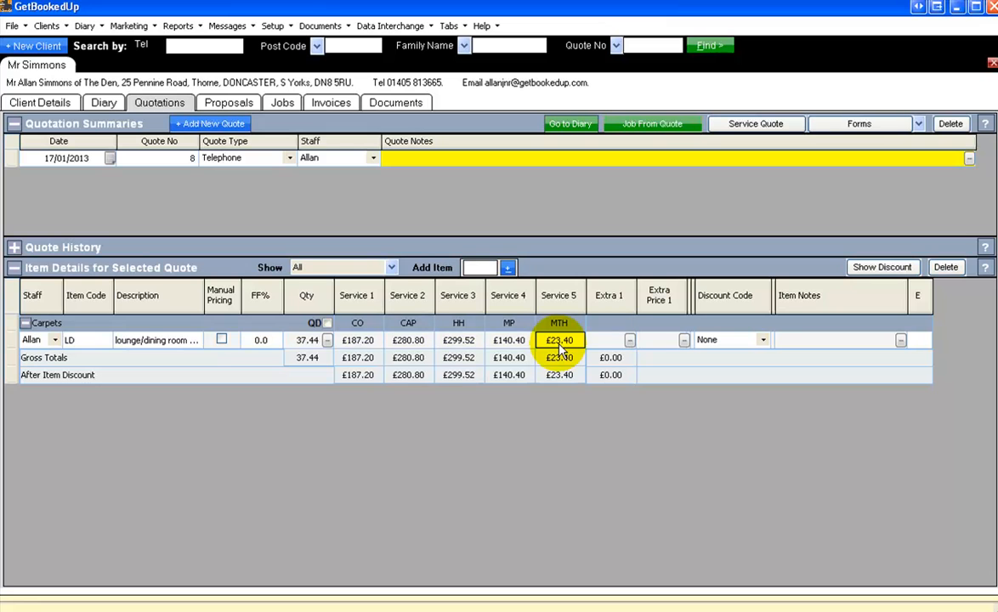
{"action": "key", "text": "Tab"}
{"action": "key", "text": "Tab"}
{"action": "key", "text": "Tab"}
{"action": "key", "text": "Tab"}
{"action": "key", "text": "Tab"}
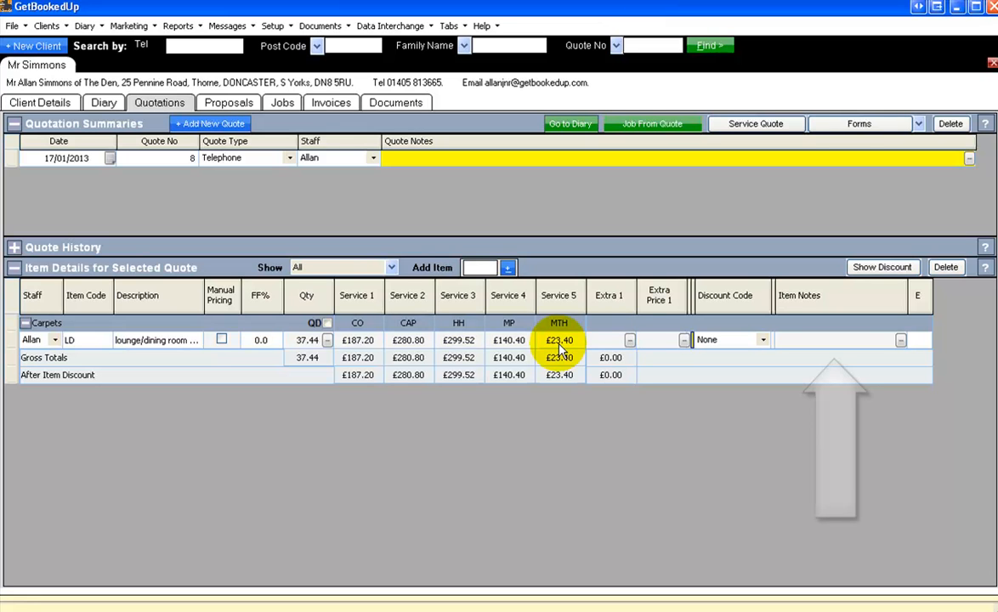
{"action": "left_click", "coordinate": [853, 348]}
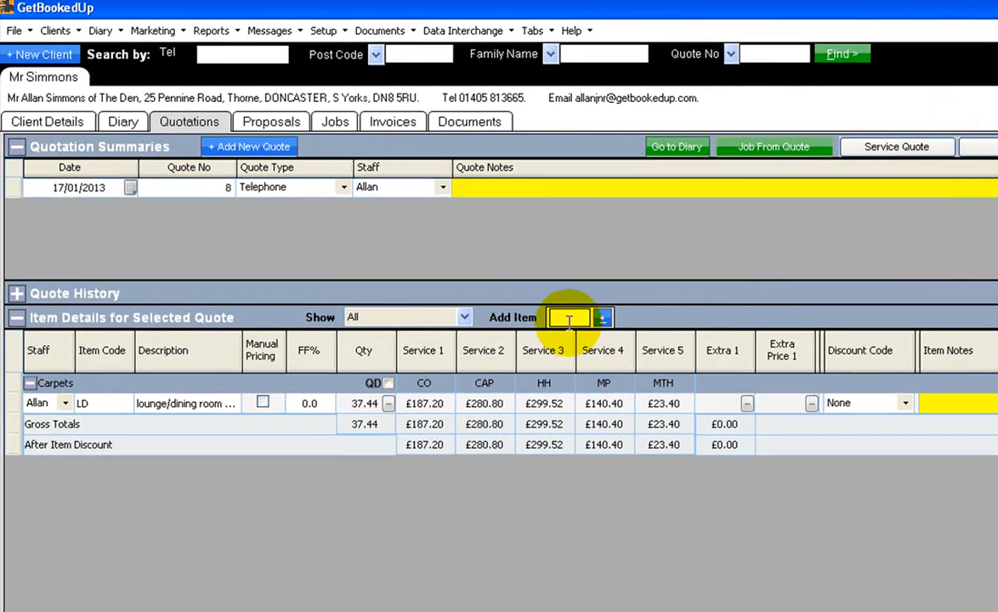
Add the Bedroom 1 carpet (B1) to the quote from the list of available items
{"action": "left_click", "coordinate": [488, 276]}
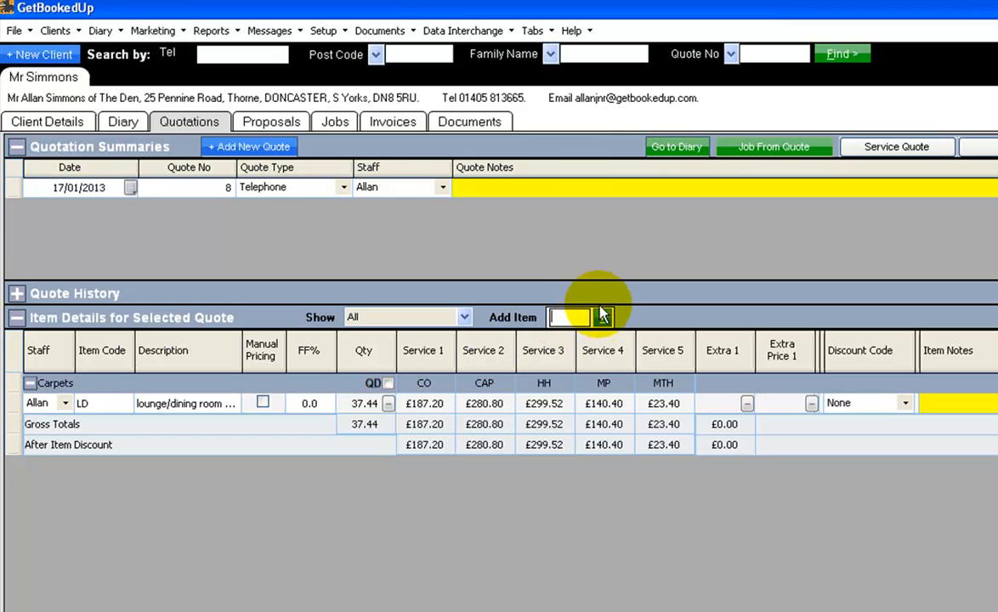
{"action": "left_click", "coordinate": [603, 319]}
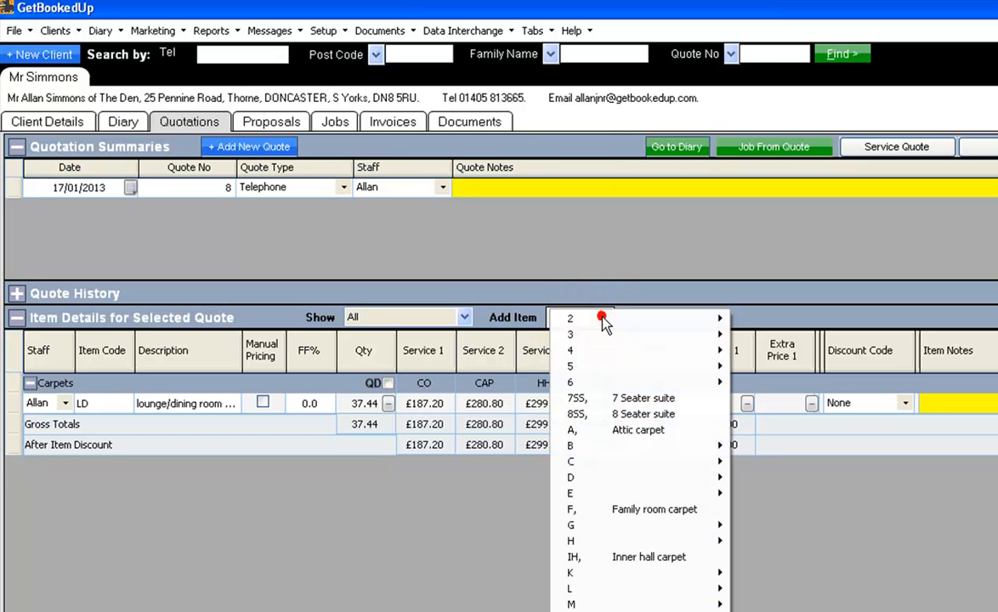
{"action": "mouse_move", "coordinate": [642, 326]}
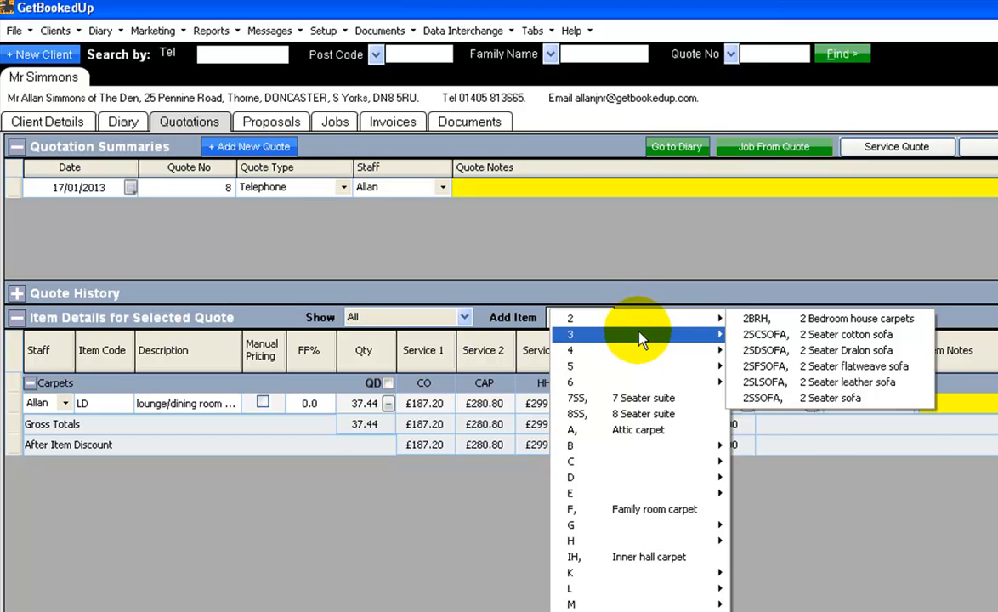
{"action": "mouse_move", "coordinate": [642, 359]}
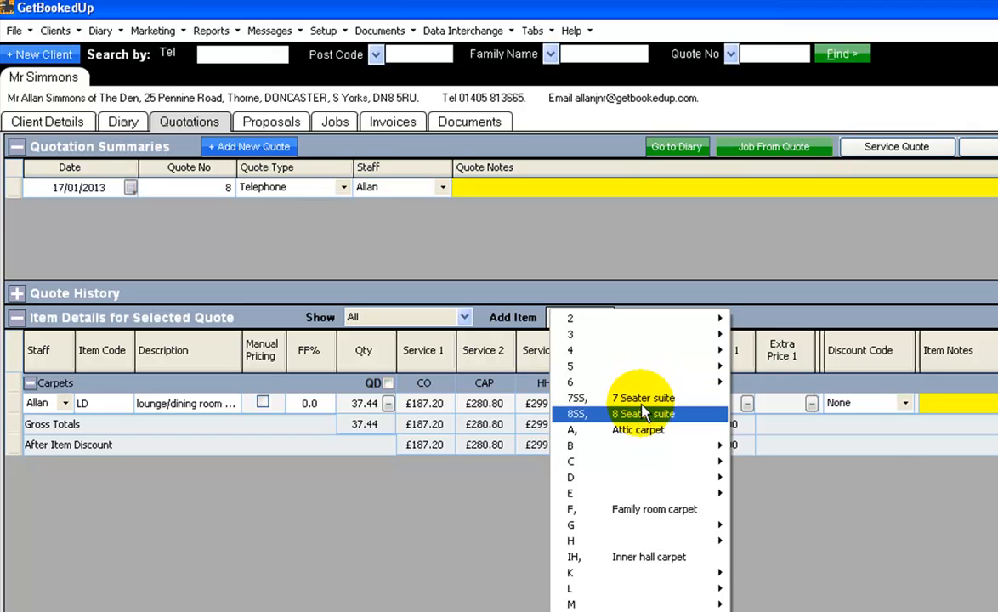
{"action": "mouse_move", "coordinate": [647, 448]}
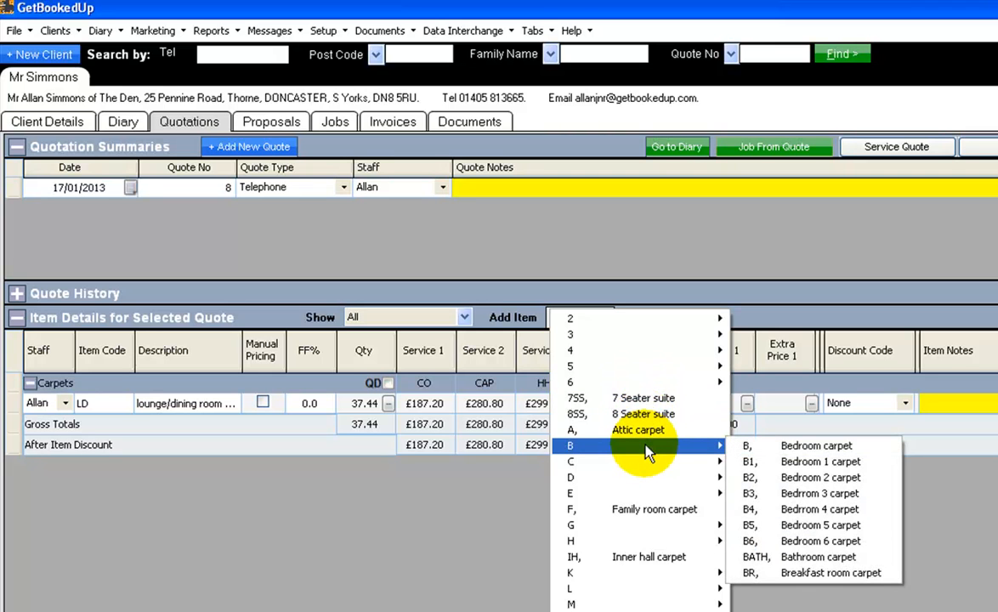
{"action": "left_click", "coordinate": [731, 462]}
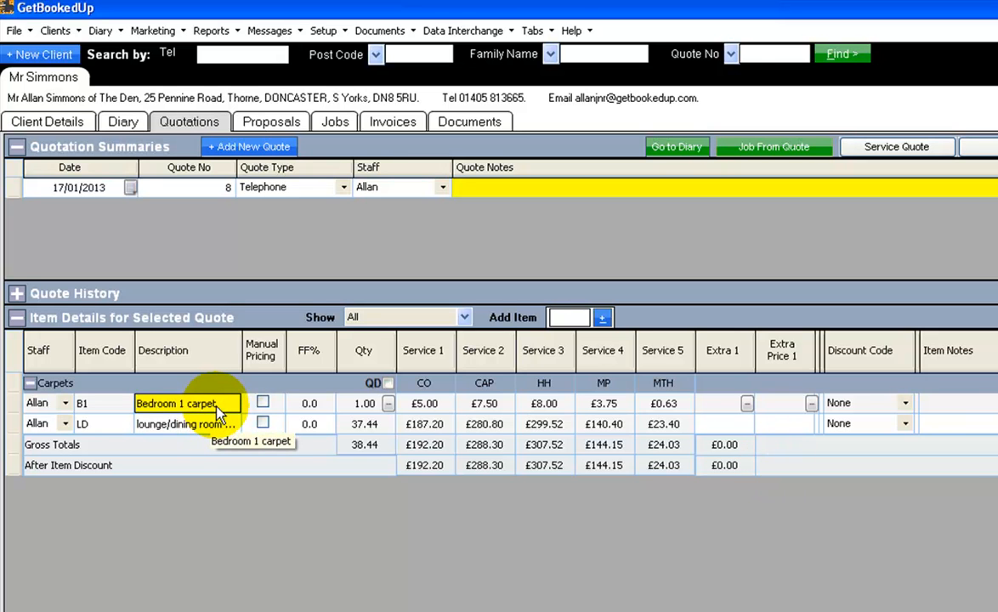
Open the Bedroom 1 carpet's area calculator in feet and enter a first area with length 13 and width 12
{"action": "key", "text": "Tab"}
{"action": "key", "text": "Tab"}
{"action": "key", "text": "Tab"}
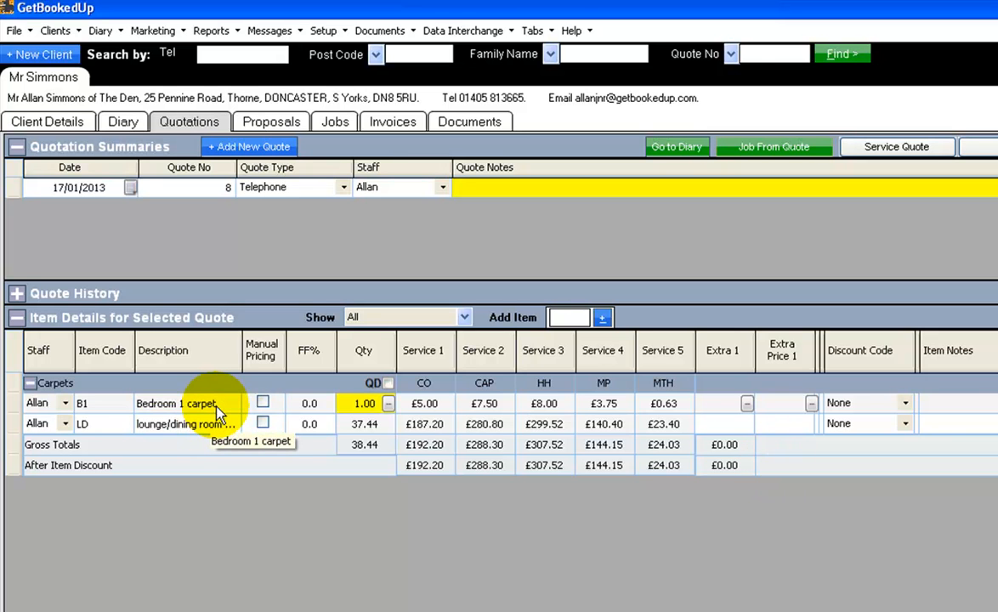
{"action": "left_click", "coordinate": [388, 403]}
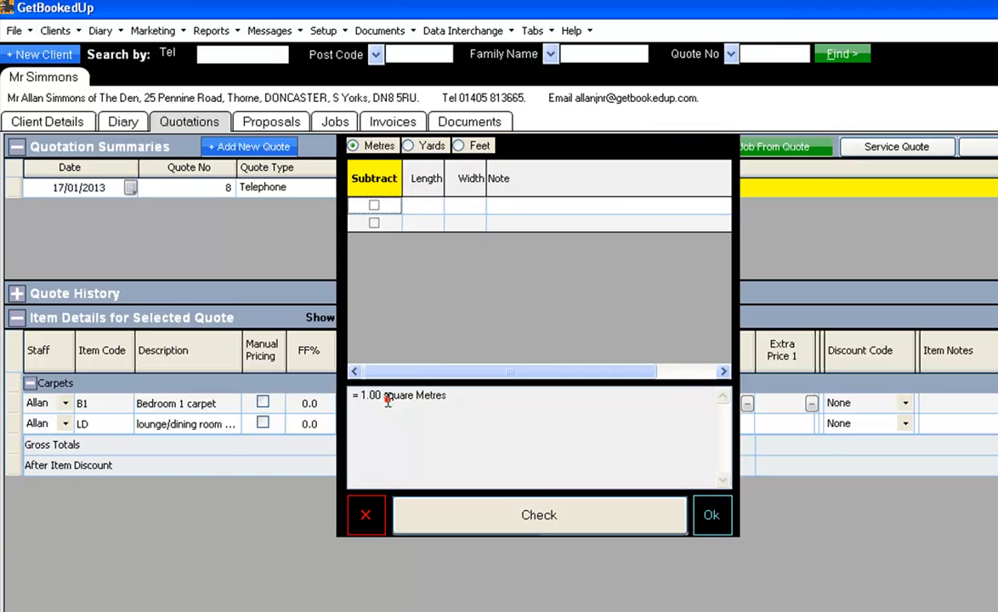
{"action": "left_click", "coordinate": [414, 205]}
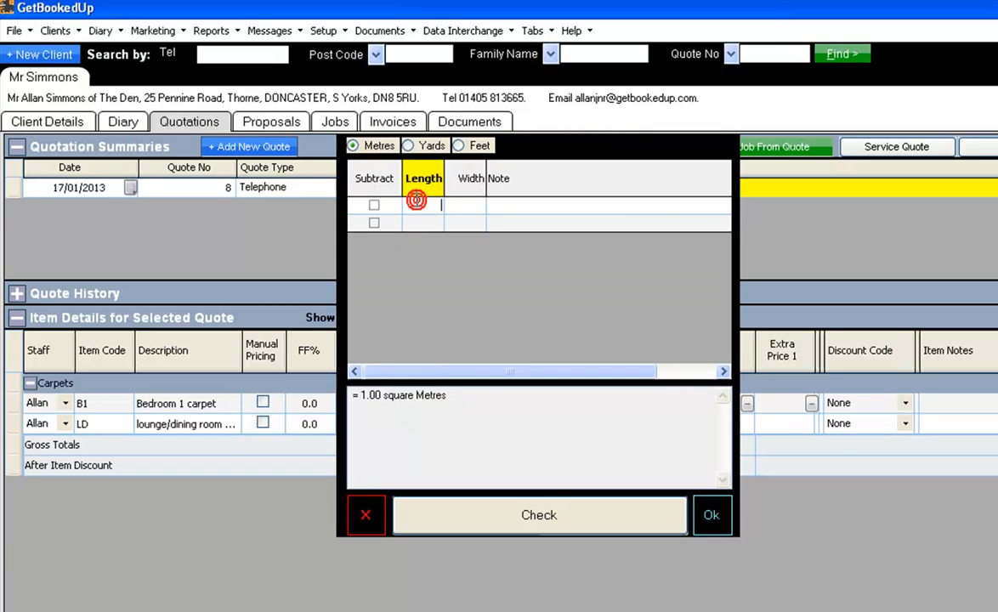
{"action": "left_click", "coordinate": [461, 148]}
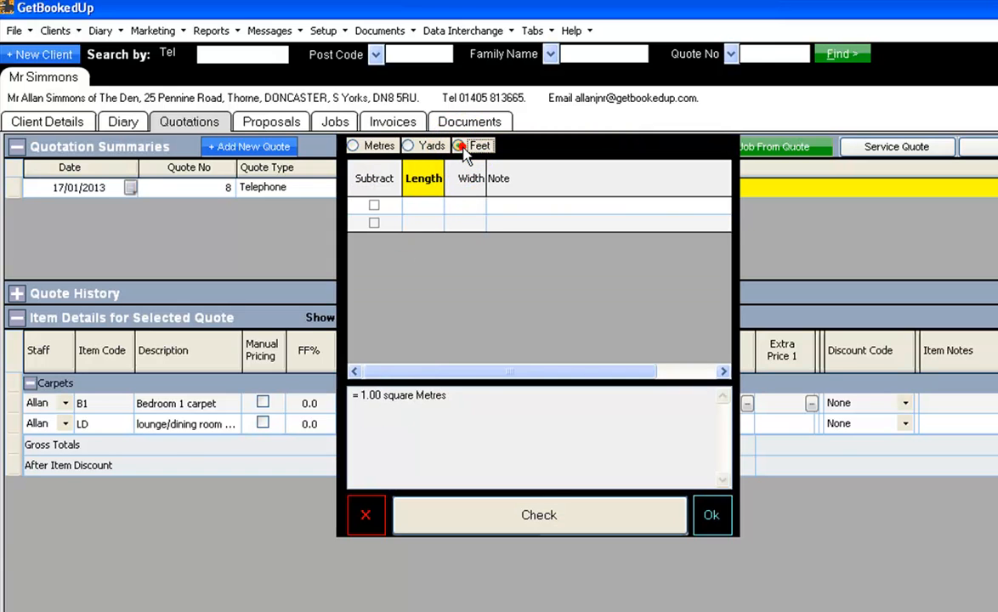
{"action": "left_click", "coordinate": [430, 202]}
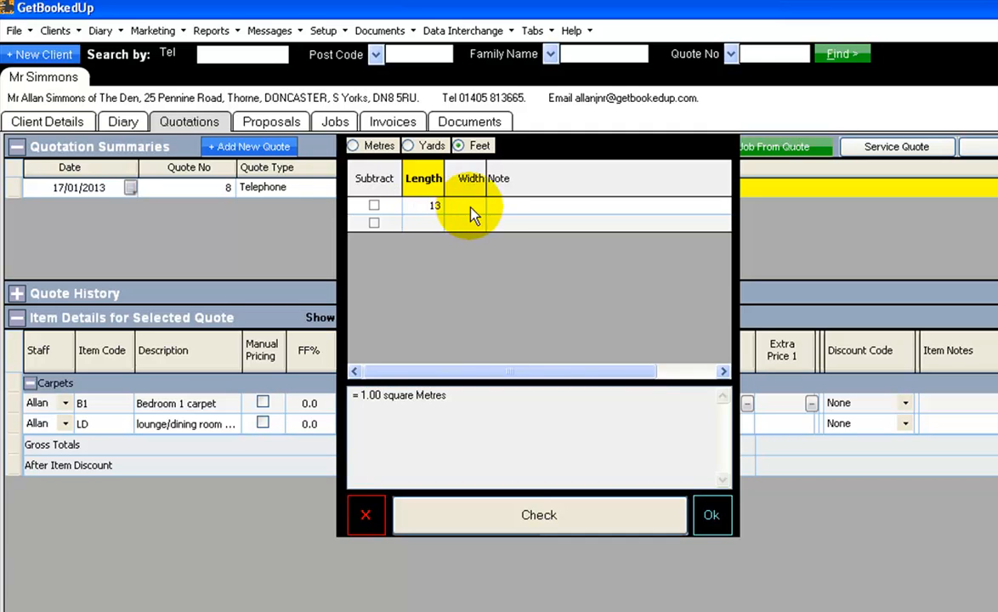
{"action": "left_click", "coordinate": [467, 206]}
{"action": "type", "text": "12"}
{"action": "left_click", "coordinate": [506, 206]}
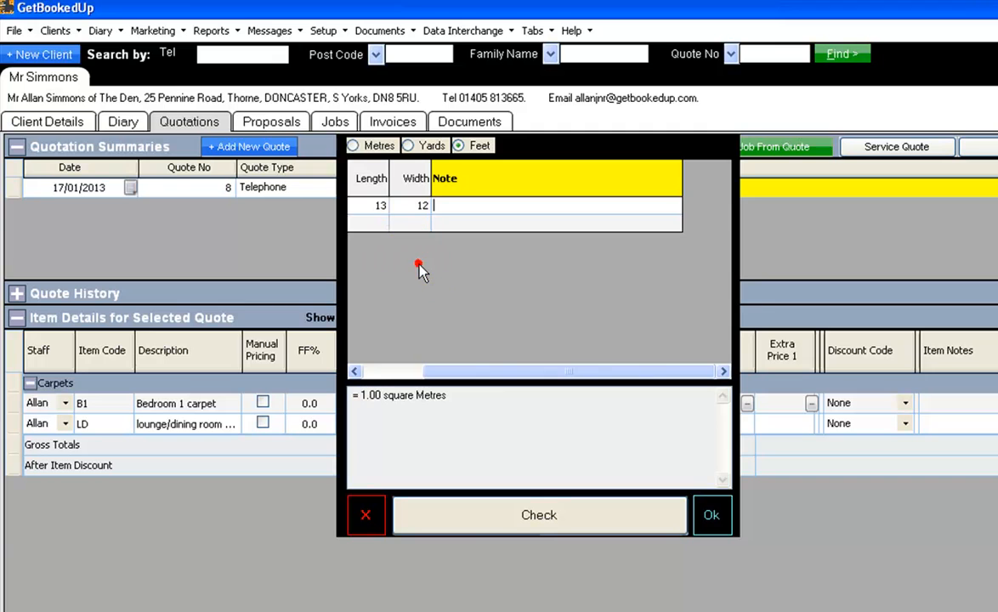
Enter a second area marked as subtracted, with length 6, width 5 and the note Bed
{"action": "left_click_drag", "start_coordinate": [477, 372], "coordinate": [420, 377]}
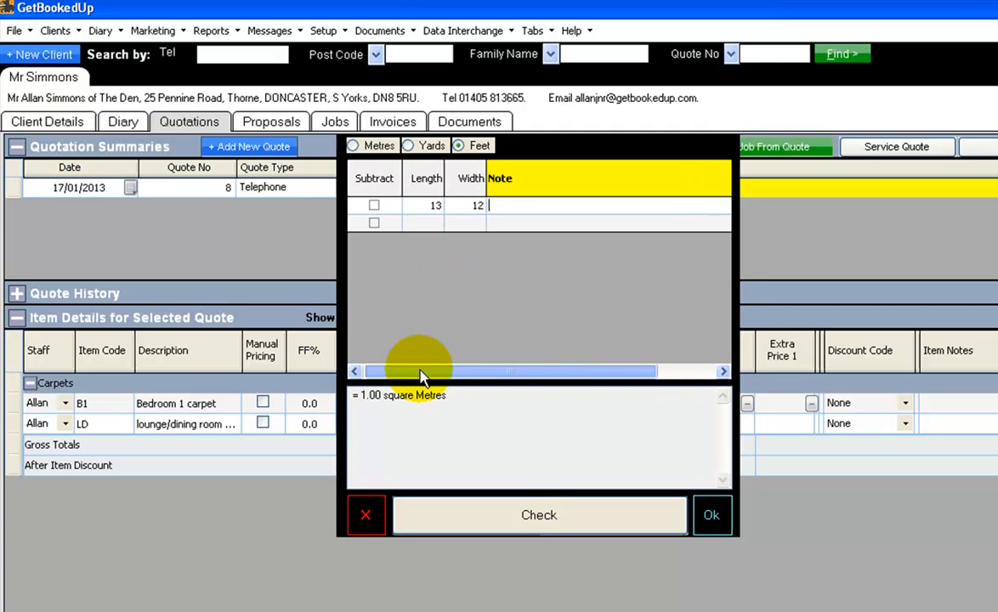
{"action": "left_click", "coordinate": [374, 222]}
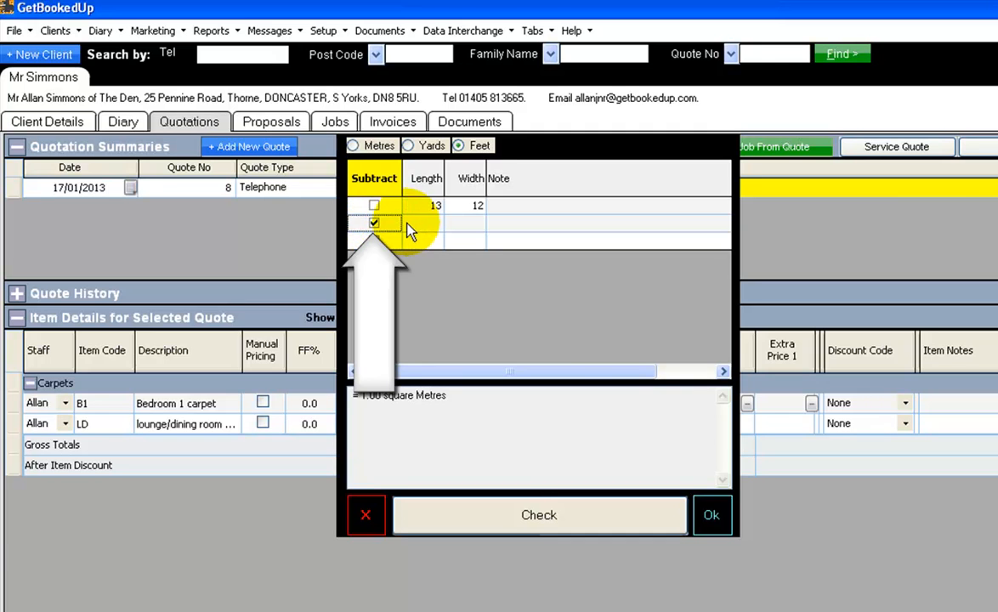
{"action": "left_click", "coordinate": [407, 222]}
{"action": "type", "text": "6"}
{"action": "left_click", "coordinate": [470, 222]}
{"action": "type", "text": "5"}
{"action": "left_click", "coordinate": [500, 224]}
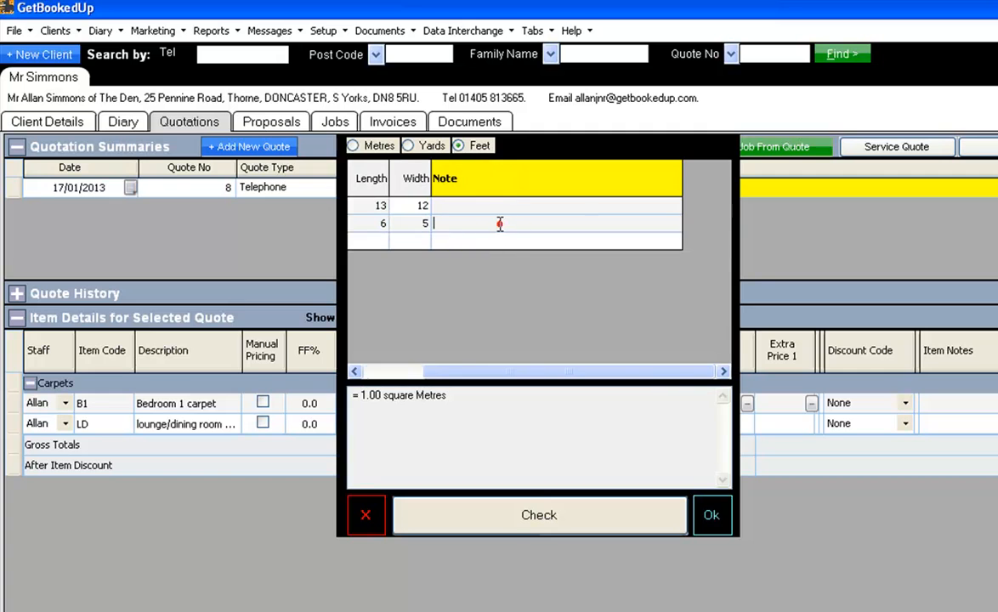
{"action": "type", "text": "Bed"}
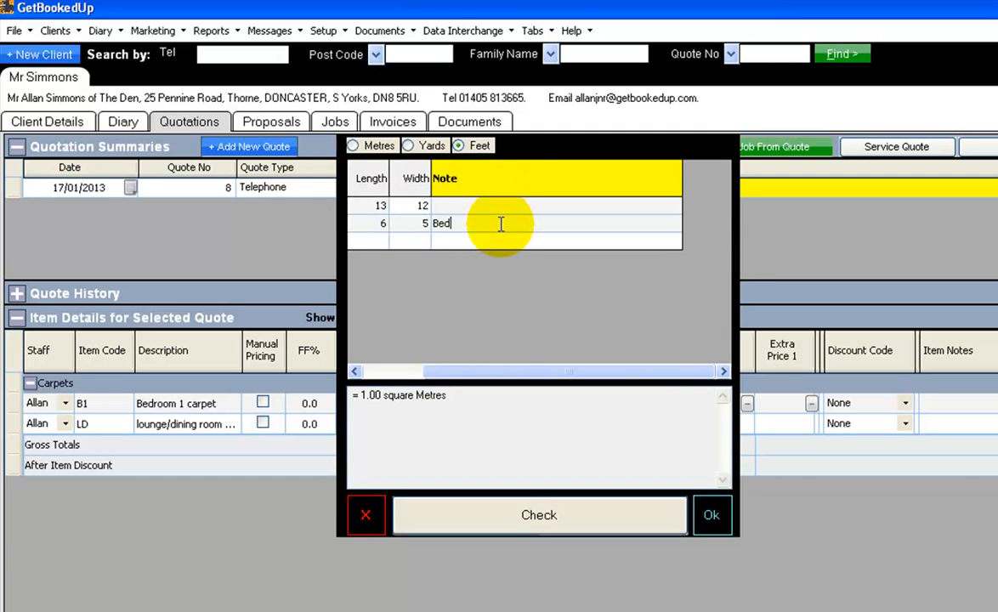
{"action": "left_click", "coordinate": [468, 275]}
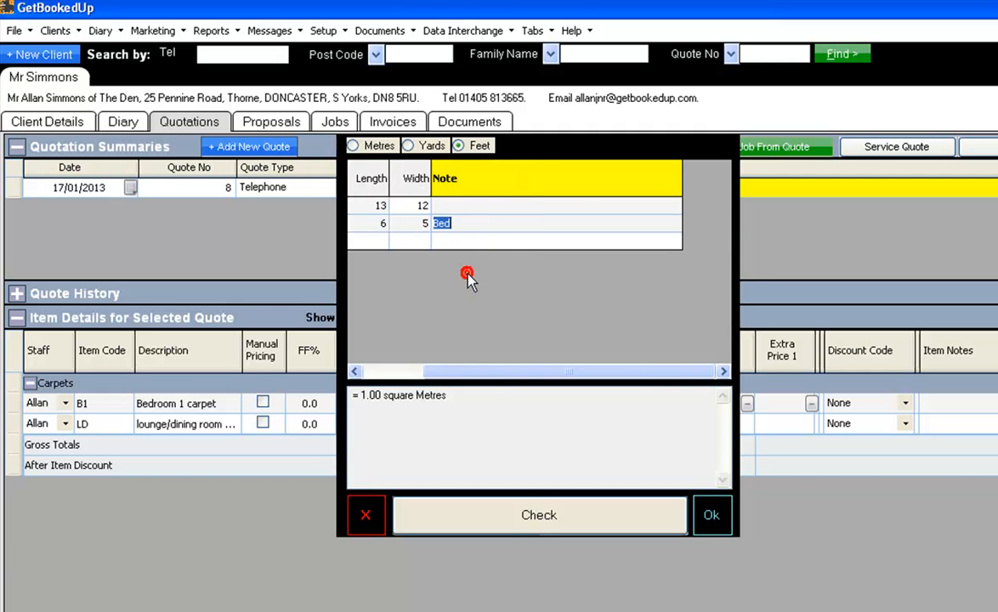
Check the area calculation and apply the result as the Bedroom 1 carpet's quantity
{"action": "left_click", "coordinate": [536, 515]}
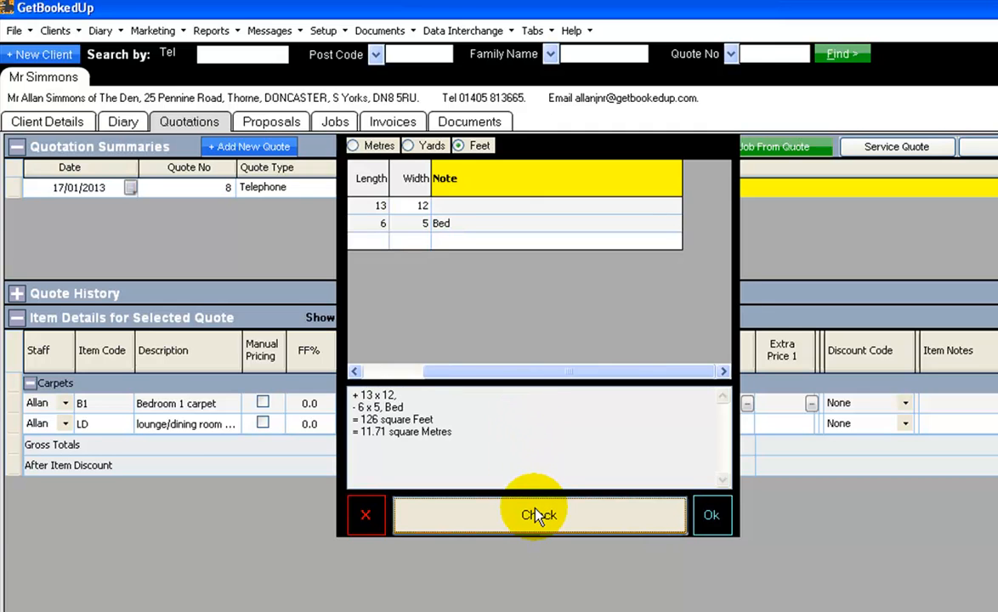
{"action": "left_click_drag", "start_coordinate": [508, 371], "coordinate": [447, 374]}
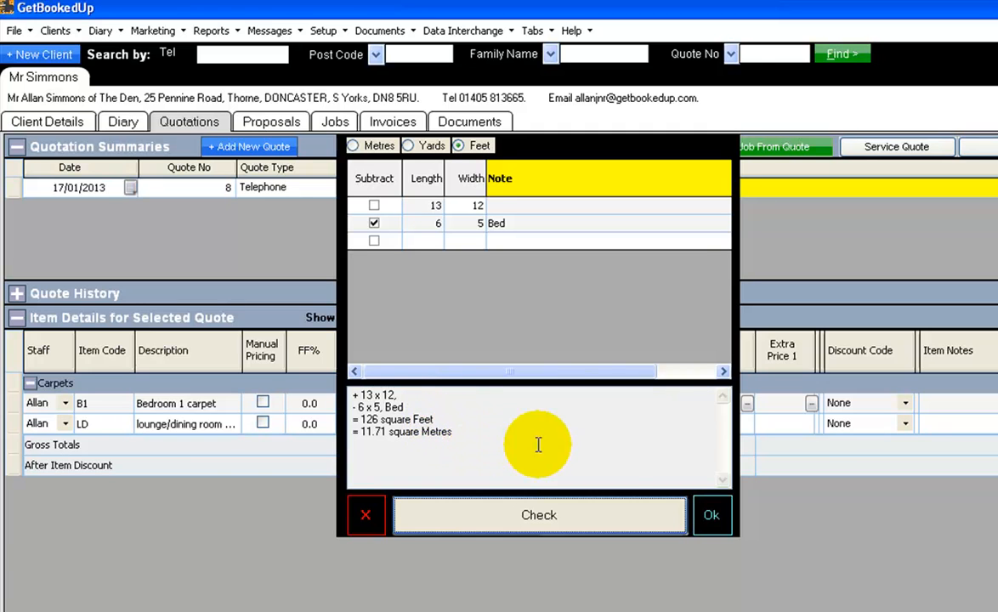
{"action": "left_click", "coordinate": [712, 526]}
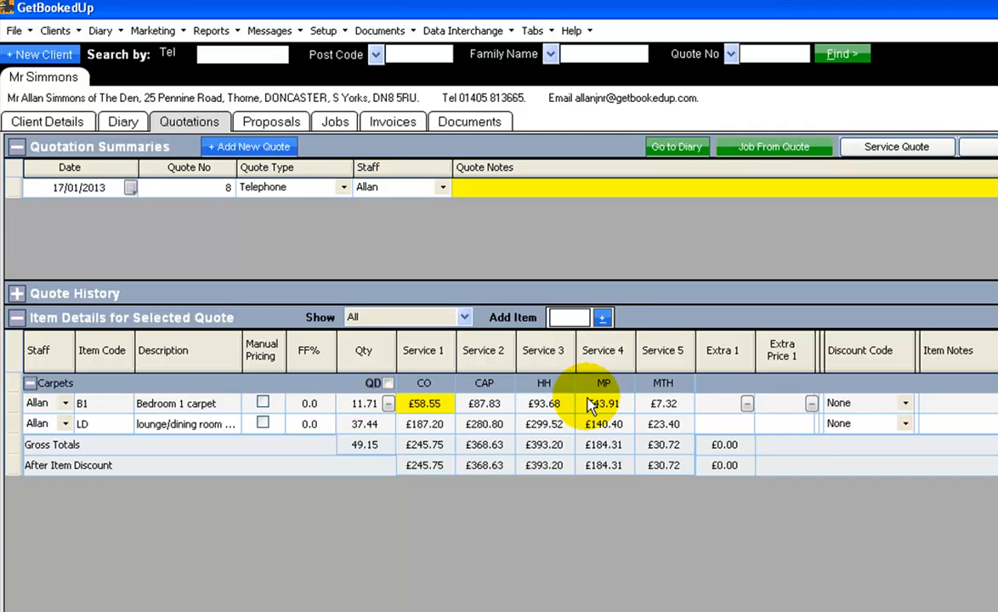
Add the Conservatory carpet (C) to the quote from the available items and set its quantity to 12
{"action": "left_click", "coordinate": [604, 319]}
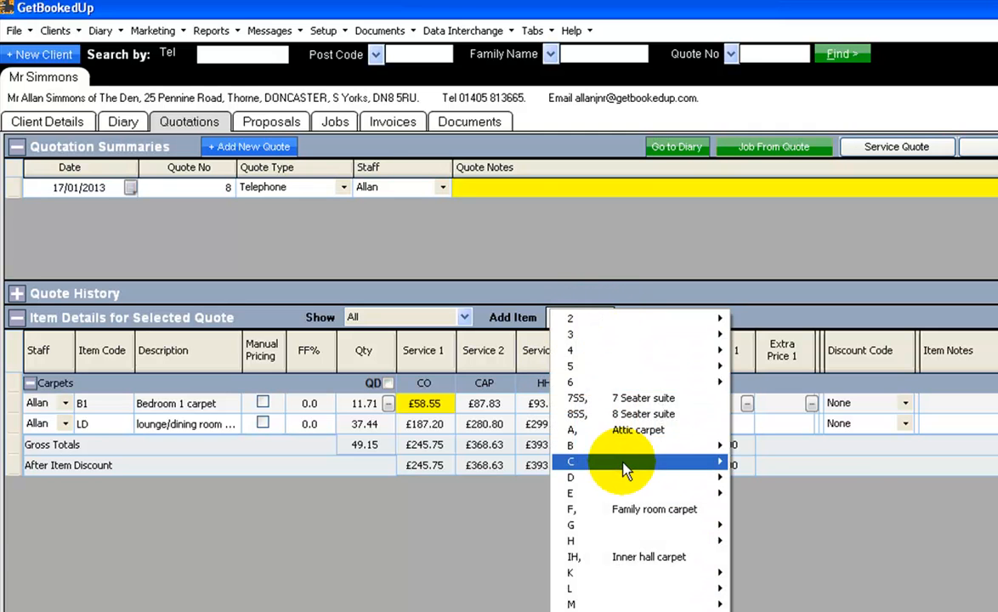
{"action": "mouse_move", "coordinate": [625, 470]}
{"action": "left_click", "coordinate": [826, 461]}
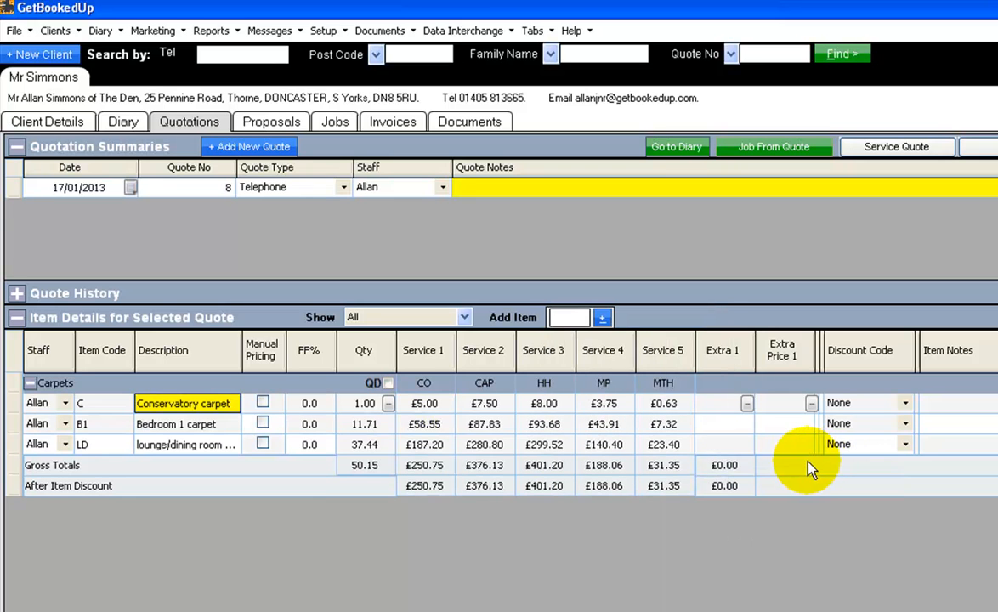
{"action": "key", "text": "Tab"}
{"action": "key", "text": "Tab"}
{"action": "key", "text": "Tab"}
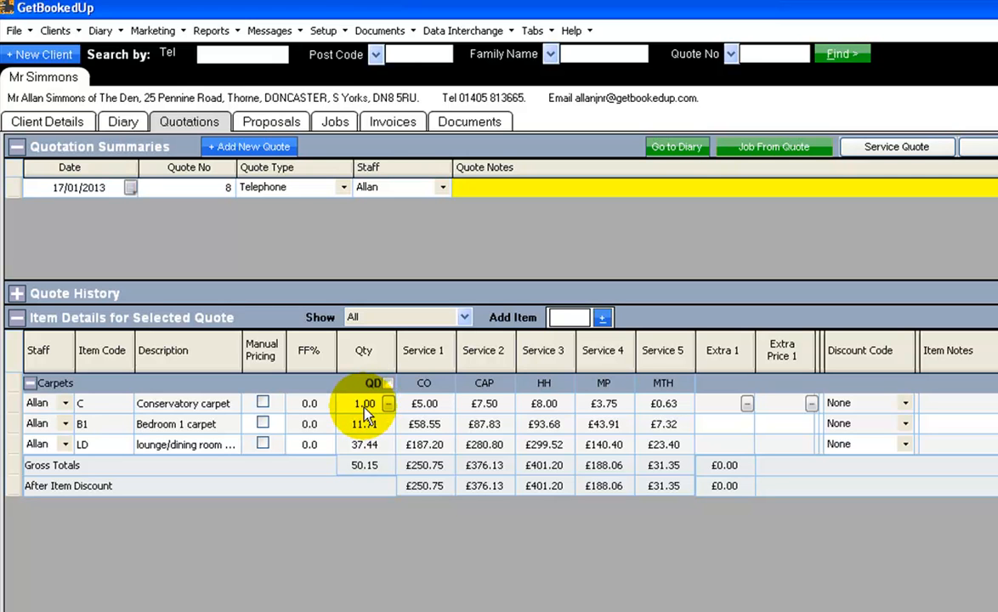
{"action": "type", "text": "2"}
{"action": "key", "text": "Tab"}
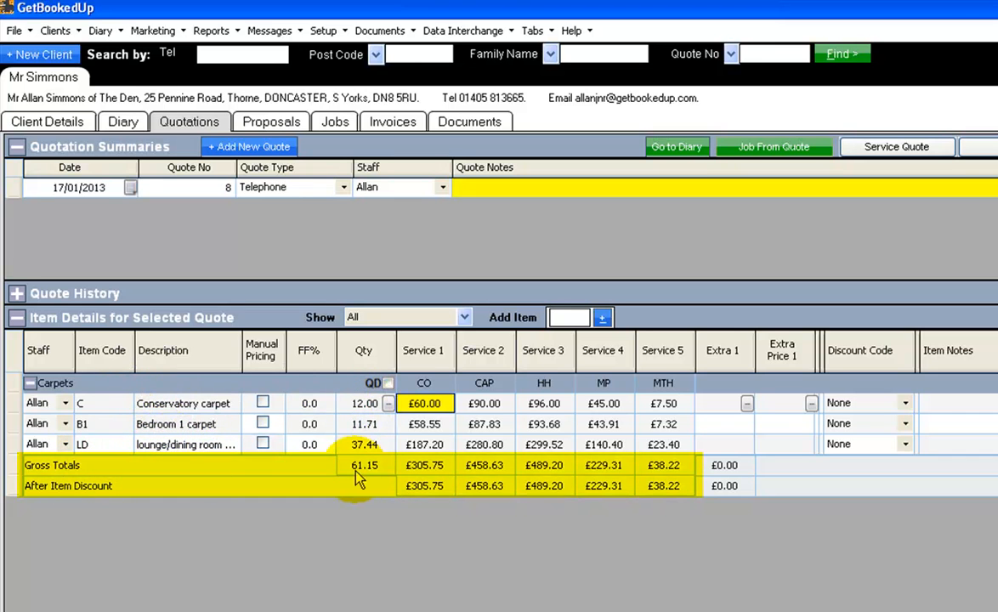
Examine the carpet group's gross totals for the CO, CAP and HH services
{"action": "left_click", "coordinate": [430, 474]}
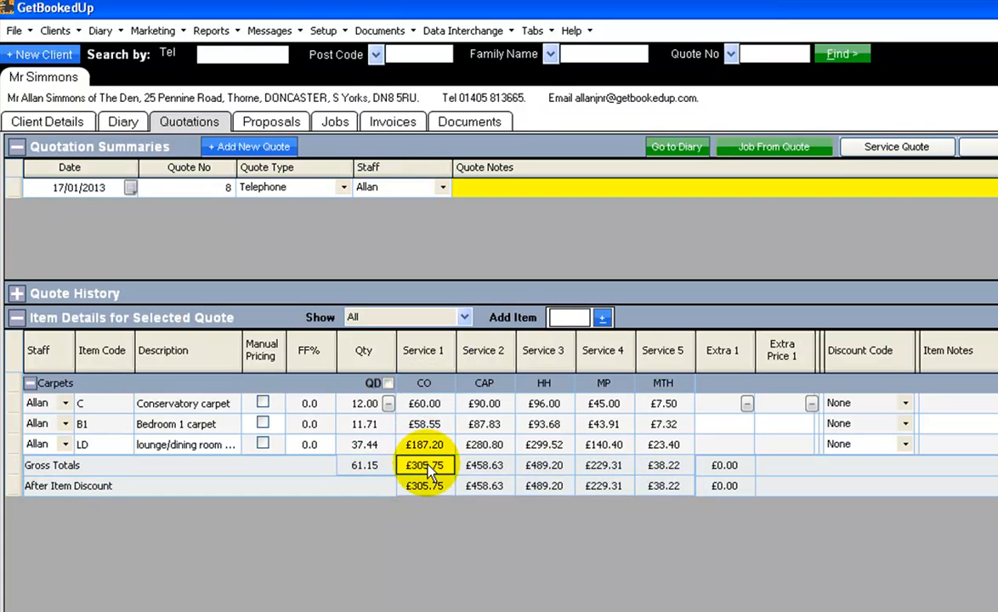
{"action": "left_click", "coordinate": [484, 383]}
{"action": "left_click", "coordinate": [484, 467]}
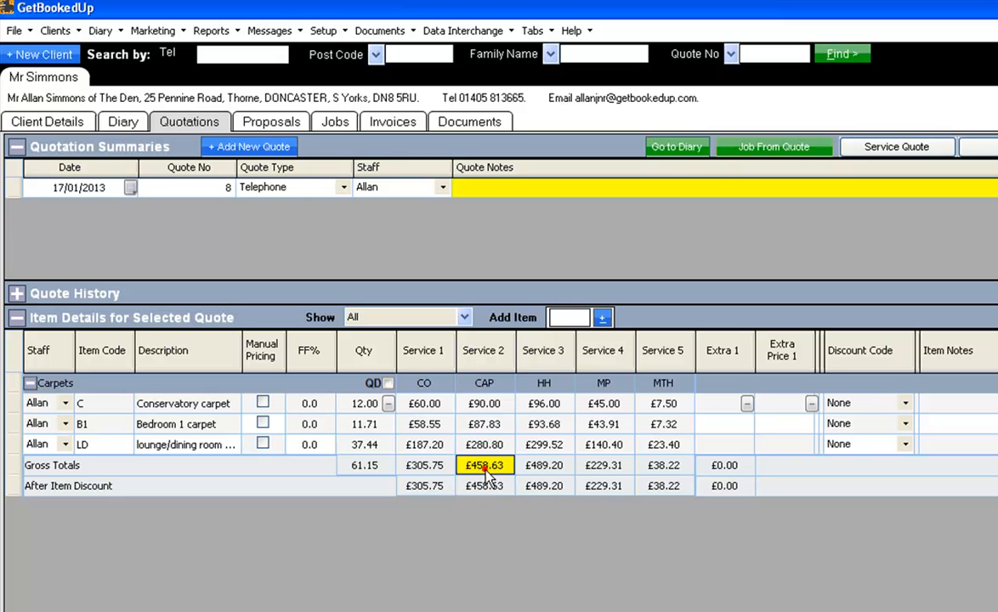
{"action": "left_click", "coordinate": [543, 388]}
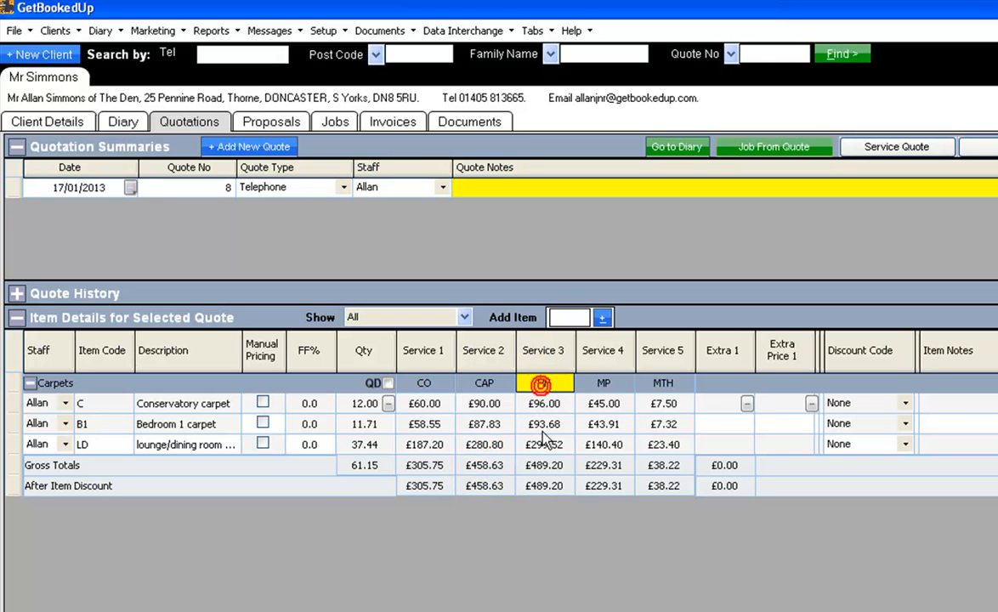
{"action": "left_click", "coordinate": [544, 467]}
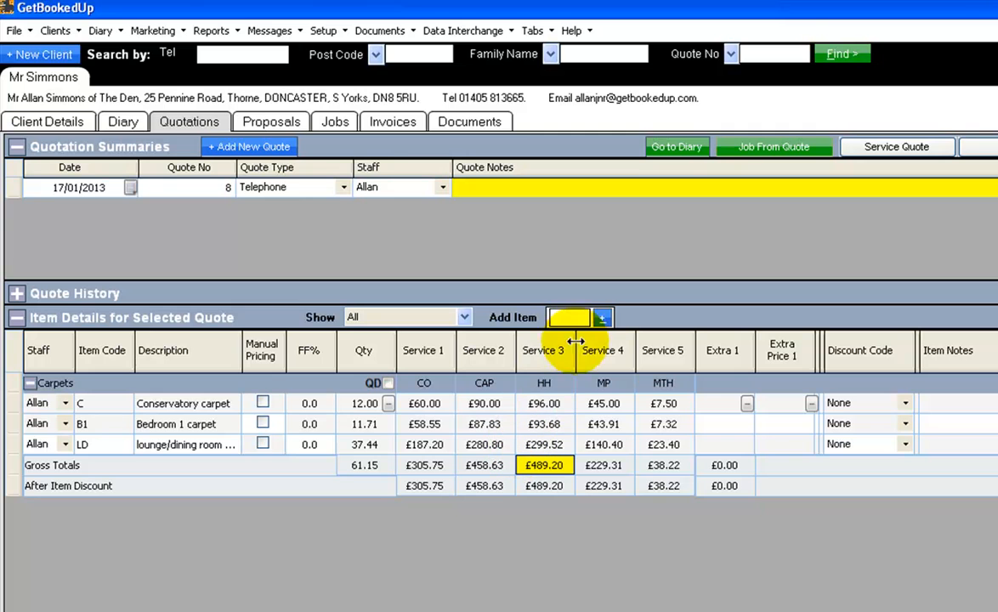
Add the 5 Seater leather suite (5SLS) to the quote from the available items and set its quantity to 5
{"action": "left_click", "coordinate": [603, 320]}
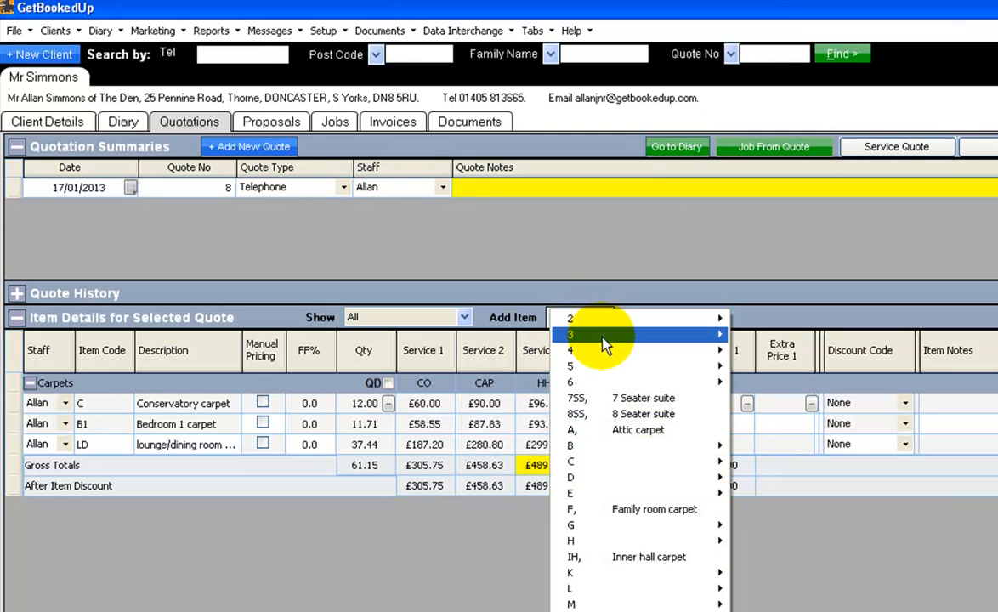
{"action": "mouse_move", "coordinate": [605, 366]}
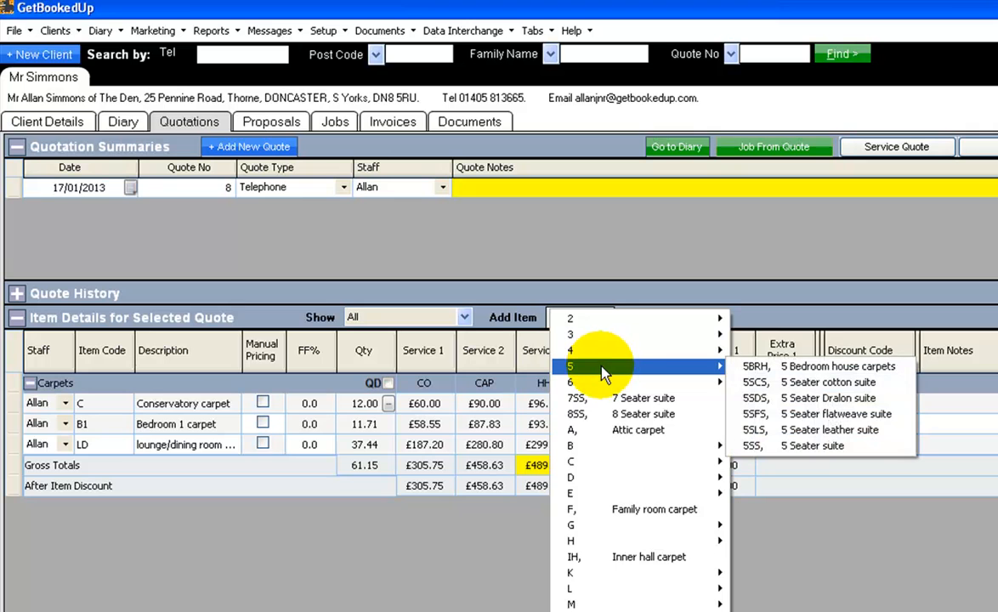
{"action": "left_click", "coordinate": [800, 432]}
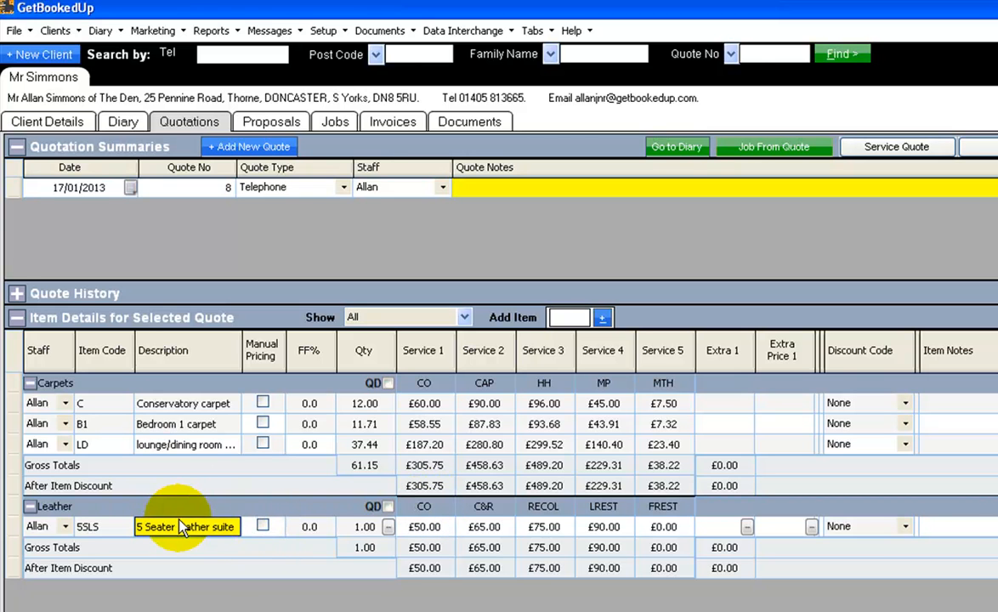
{"action": "key", "text": "Tab"}
{"action": "key", "text": "Tab"}
{"action": "key", "text": "Tab"}
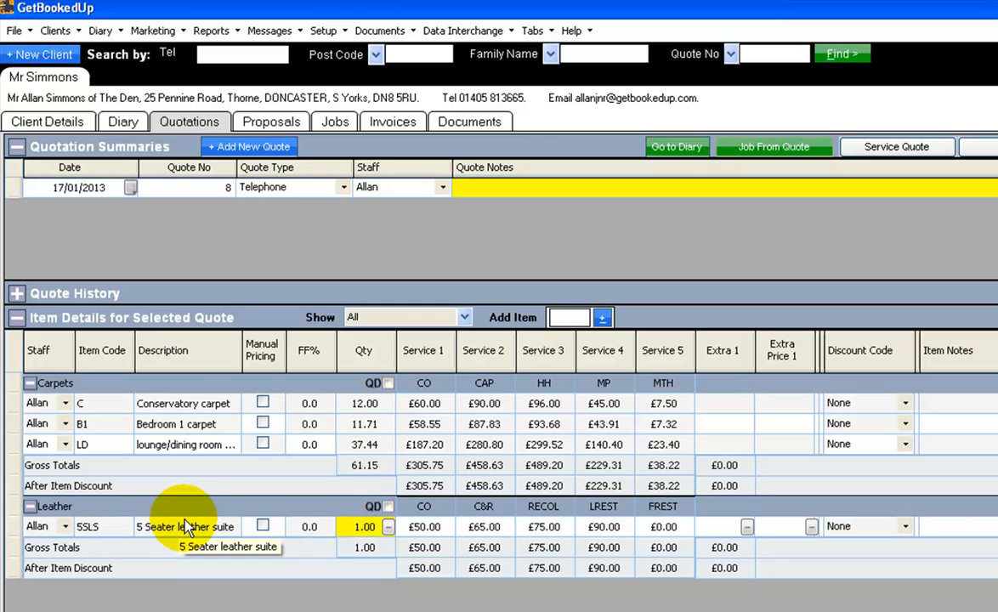
{"action": "type", "text": "5"}
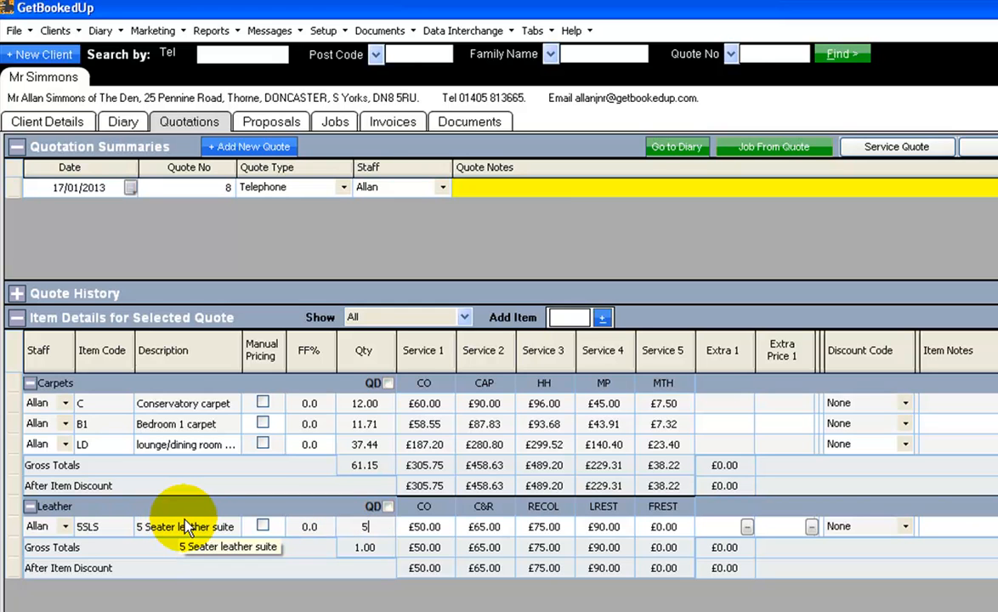
{"action": "key", "text": "Tab"}
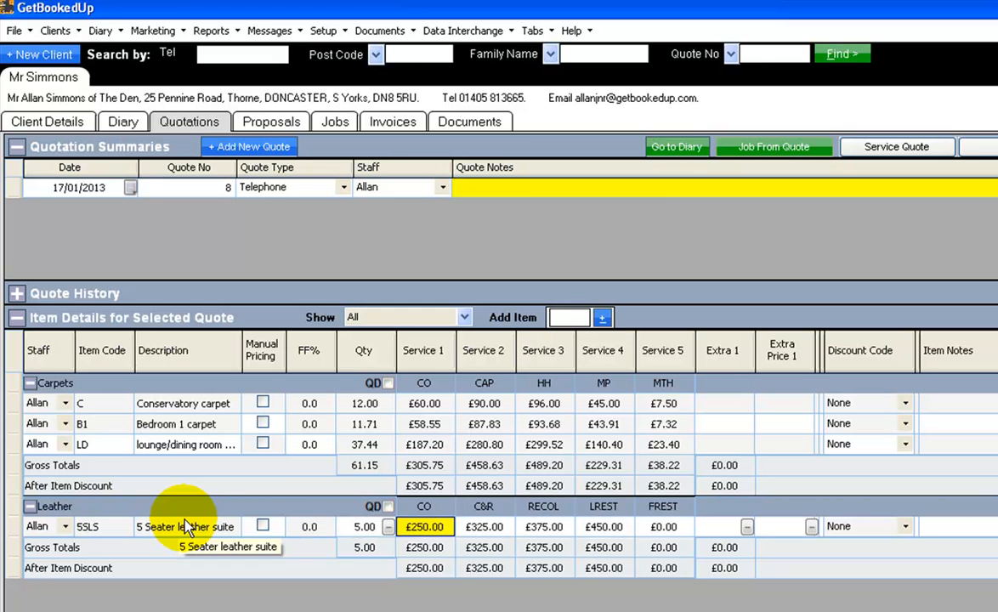
Examine the leather suite's prices for the CO, C&R, RECOL, LREST and FREST services
{"action": "left_click", "coordinate": [417, 508]}
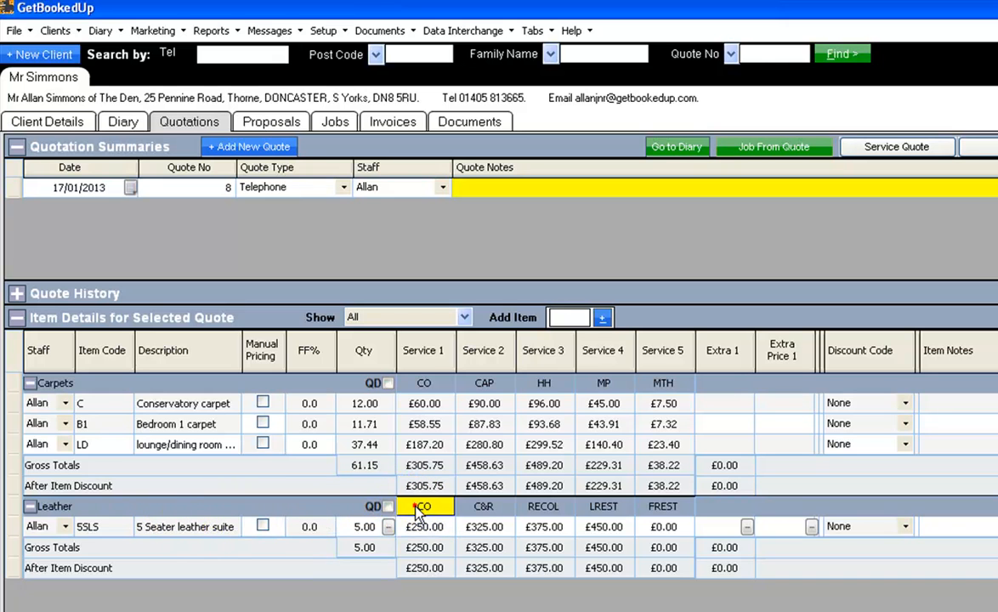
{"action": "left_click", "coordinate": [414, 529]}
{"action": "left_click", "coordinate": [481, 527]}
{"action": "left_click", "coordinate": [536, 510]}
{"action": "left_click", "coordinate": [537, 528]}
{"action": "left_click", "coordinate": [597, 508]}
{"action": "left_click", "coordinate": [599, 527]}
{"action": "left_click", "coordinate": [649, 509]}
{"action": "left_click", "coordinate": [662, 527]}
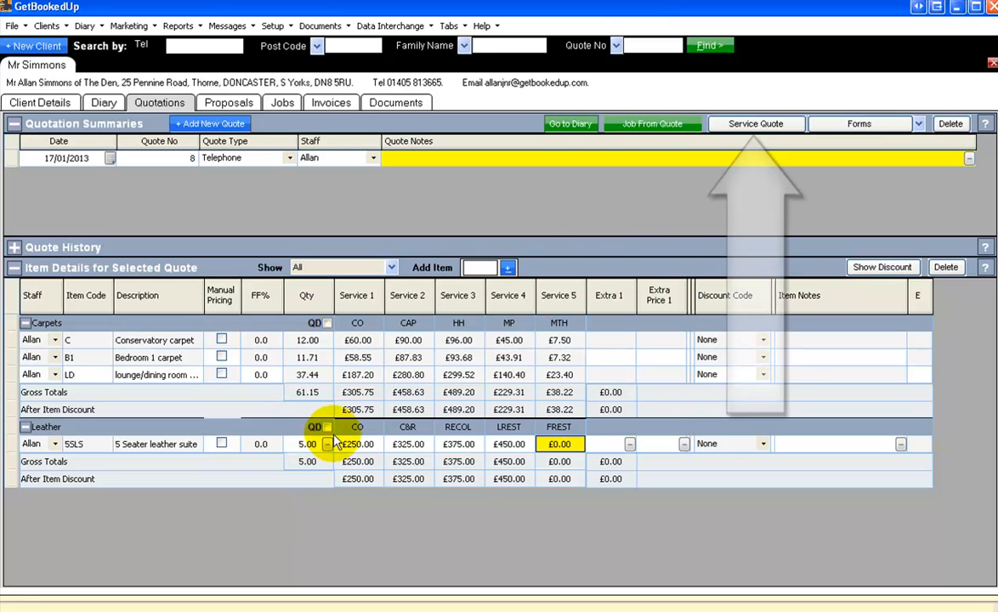
Open the service quote options and choose the Carpets service group with the L.scape Large report
{"action": "left_click", "coordinate": [795, 128]}
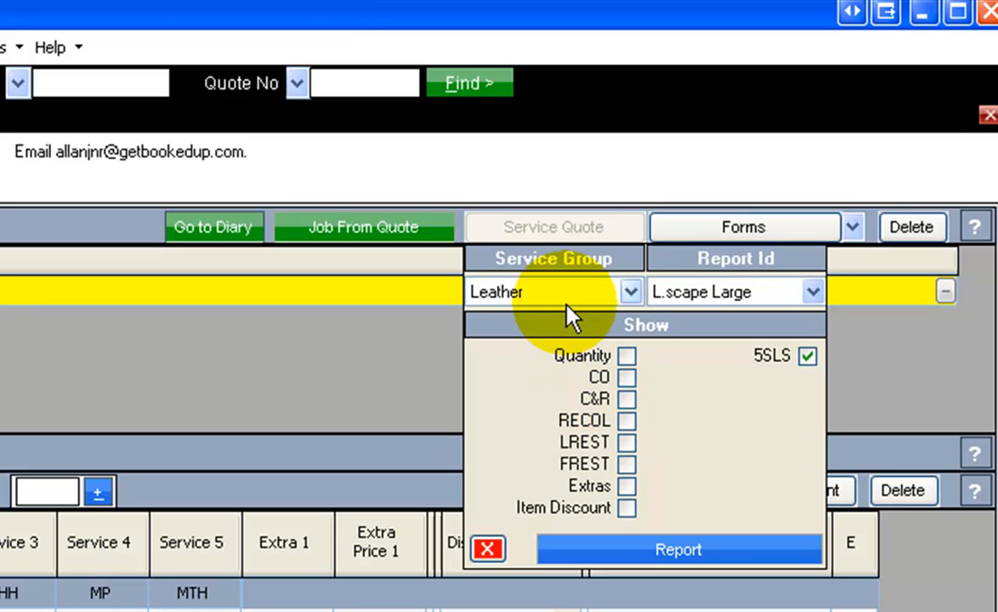
{"action": "left_click", "coordinate": [631, 292]}
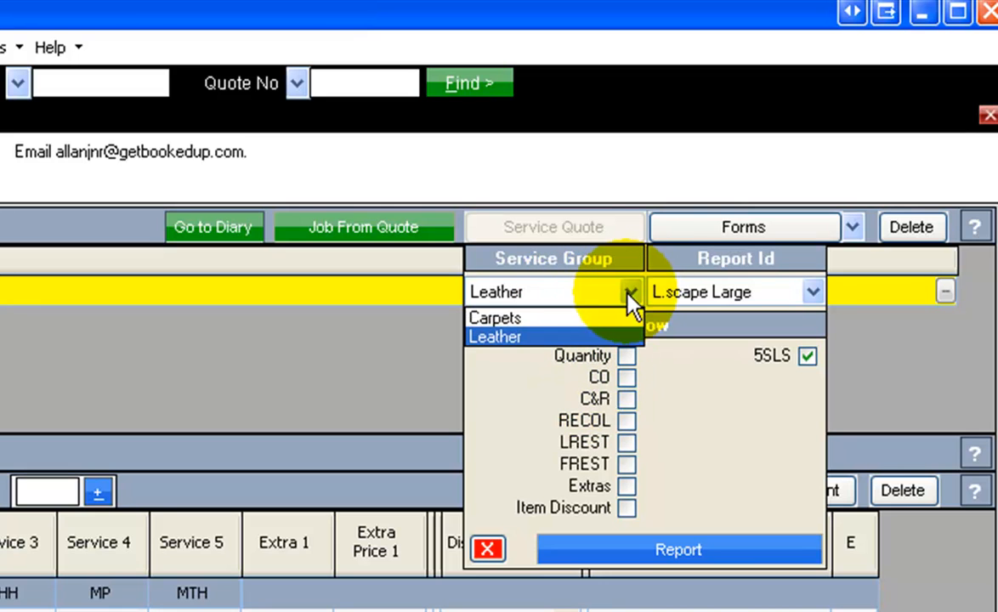
{"action": "left_click", "coordinate": [520, 320]}
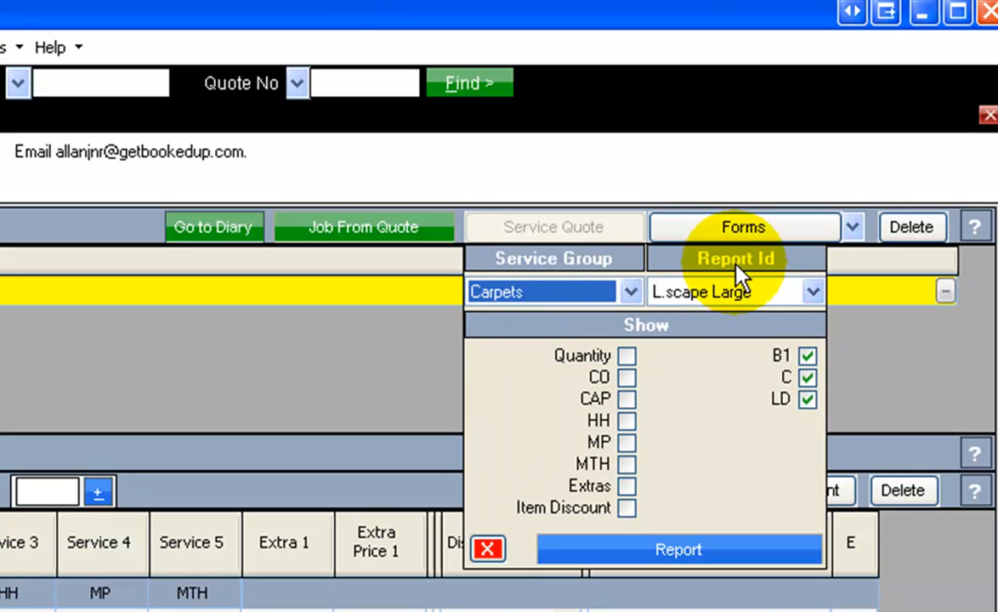
{"action": "left_click", "coordinate": [813, 289]}
{"action": "mouse_move", "coordinate": [813, 366]}
{"action": "left_mouse_down"}
{"action": "mouse_move", "coordinate": [814, 340]}
{"action": "mouse_move", "coordinate": [811, 435]}
{"action": "mouse_move", "coordinate": [818, 365]}
{"action": "left_mouse_up"}
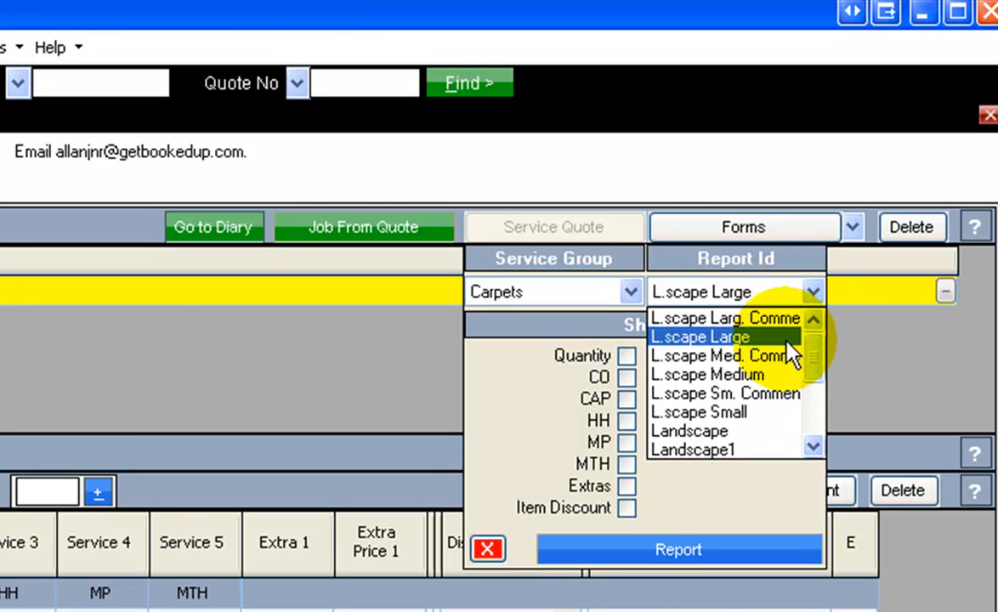
{"action": "left_click", "coordinate": [696, 338]}
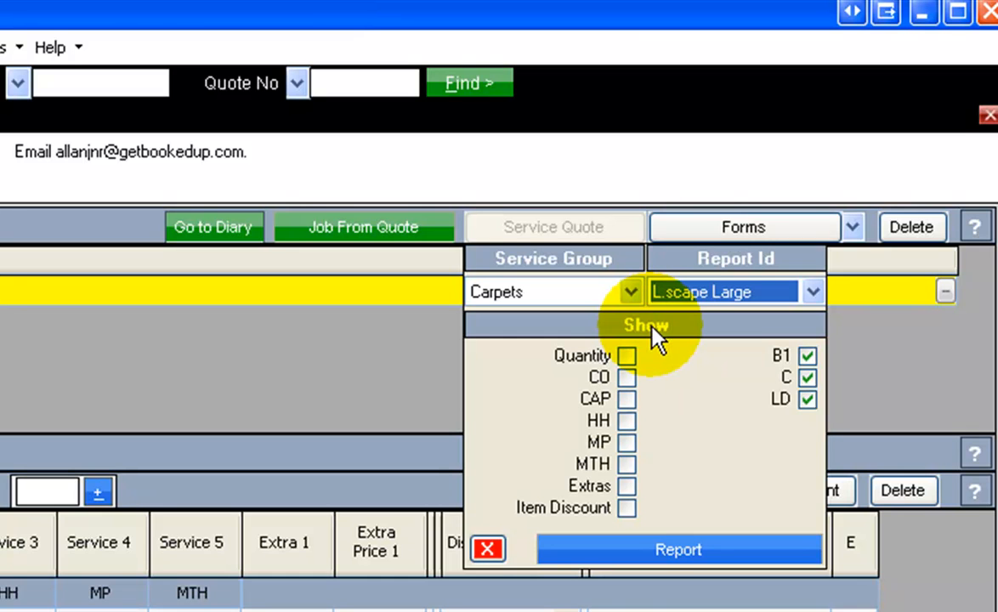
Include the CO, CAP, HH, MP and MTH services in the Carpets quote report
{"action": "left_click", "coordinate": [627, 378]}
{"action": "left_click", "coordinate": [629, 400]}
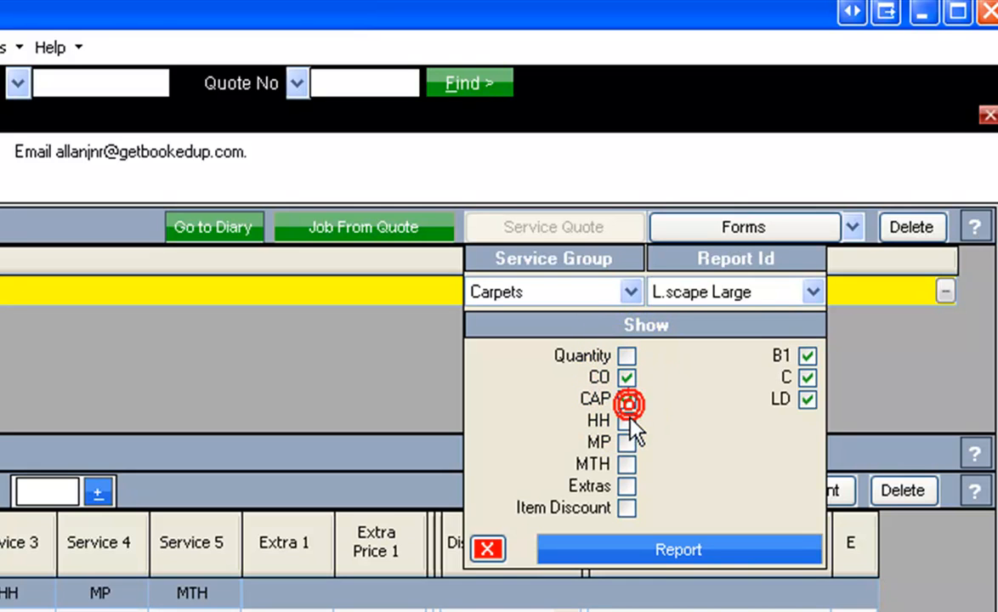
{"action": "left_click", "coordinate": [627, 421]}
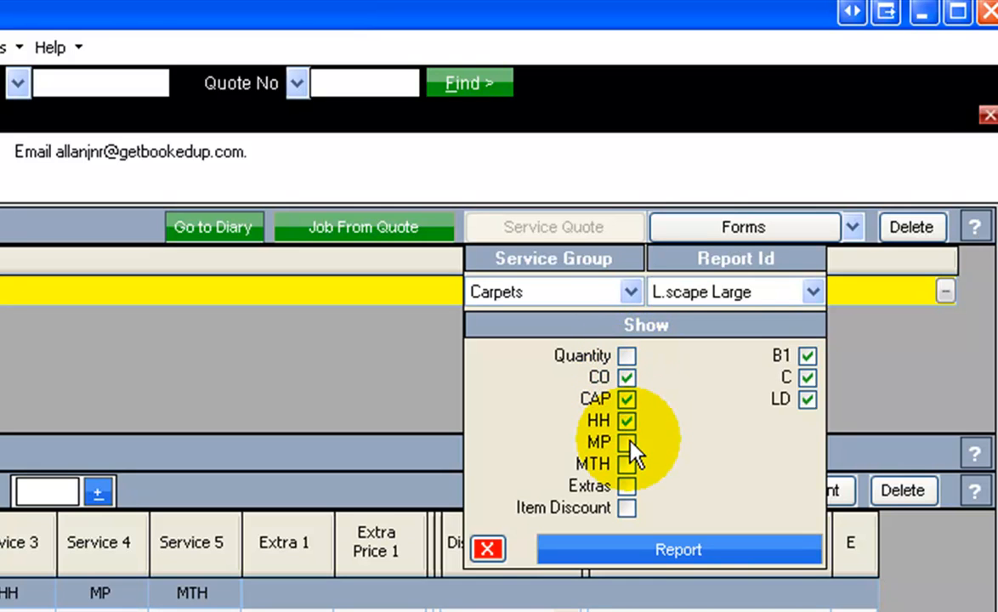
{"action": "left_click", "coordinate": [628, 442]}
{"action": "left_click", "coordinate": [629, 465]}
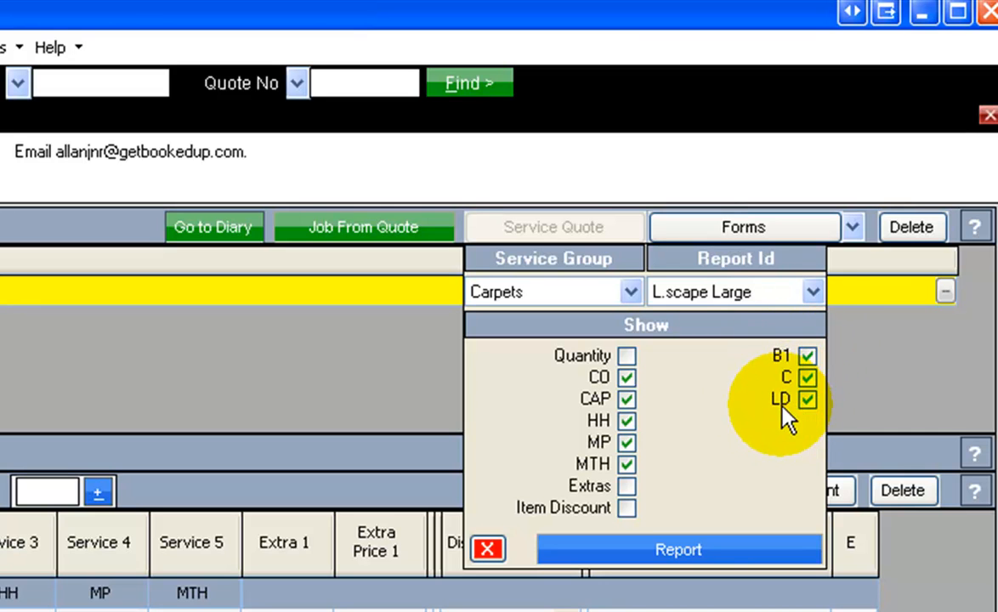
Generate the Carpets service quote report, preview it before printing, and close the preview
{"action": "left_click", "coordinate": [678, 553]}
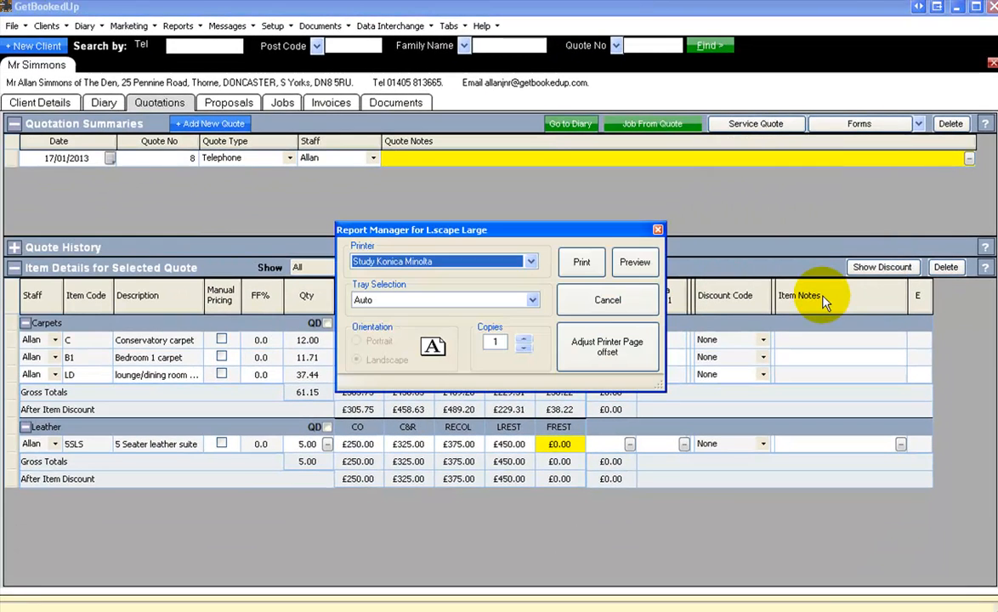
{"action": "left_click", "coordinate": [634, 263]}
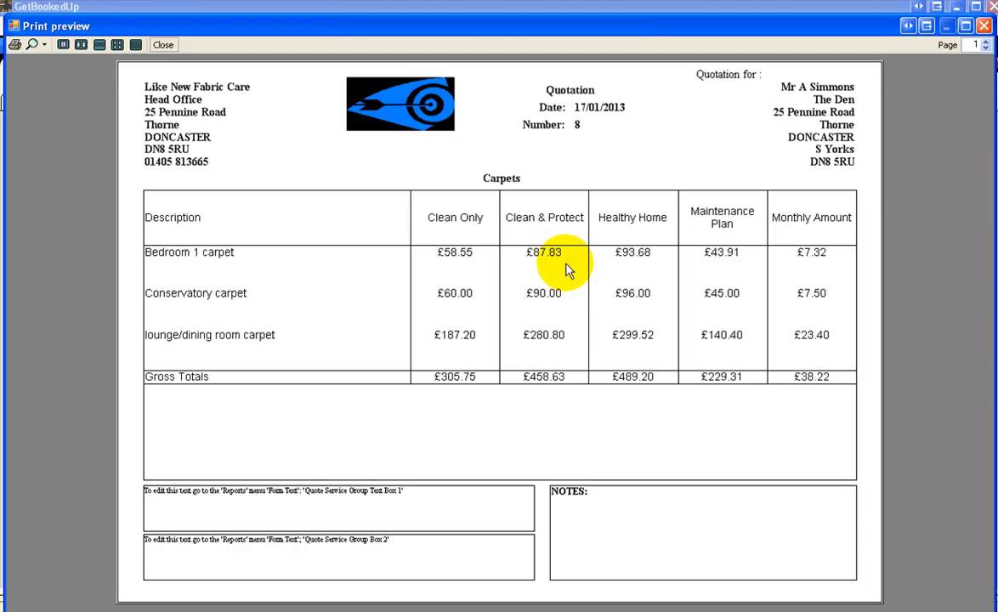
{"action": "left_click", "coordinate": [164, 45]}
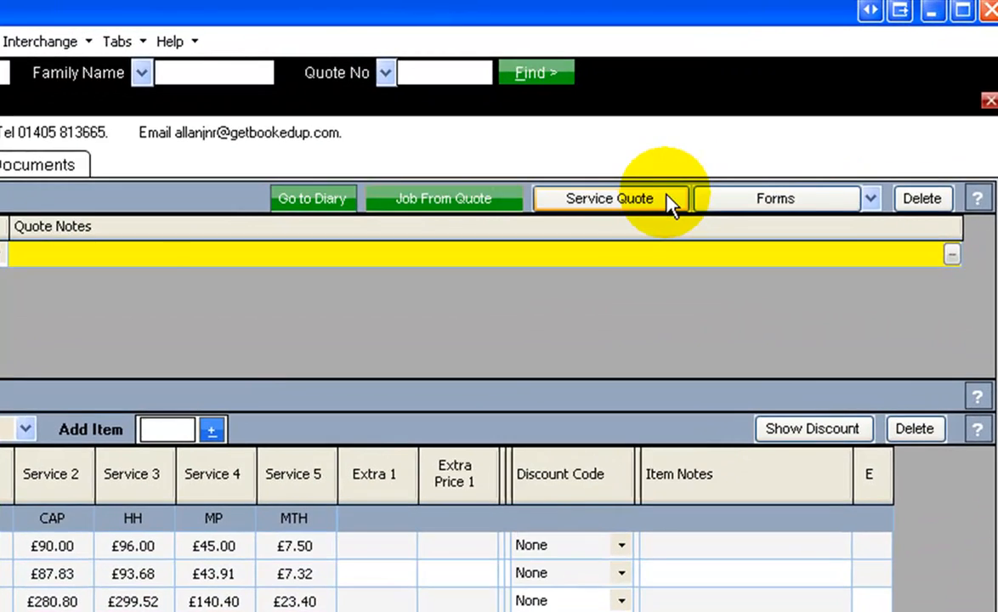
Set up another service quote for the Leather group, showing only the CO and C&R services for the 5SLS item
{"action": "left_click", "coordinate": [785, 128]}
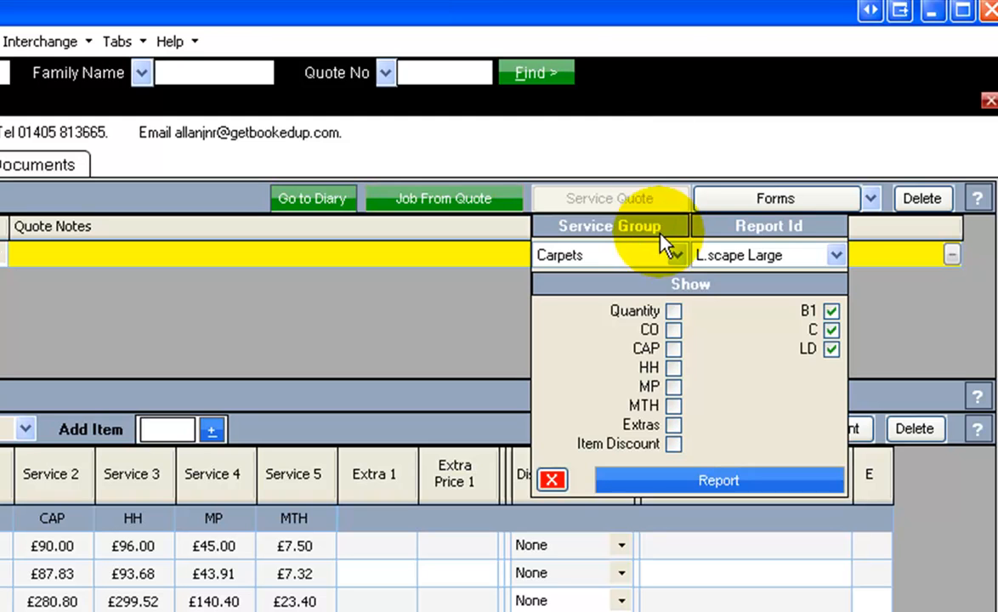
{"action": "left_click", "coordinate": [676, 256]}
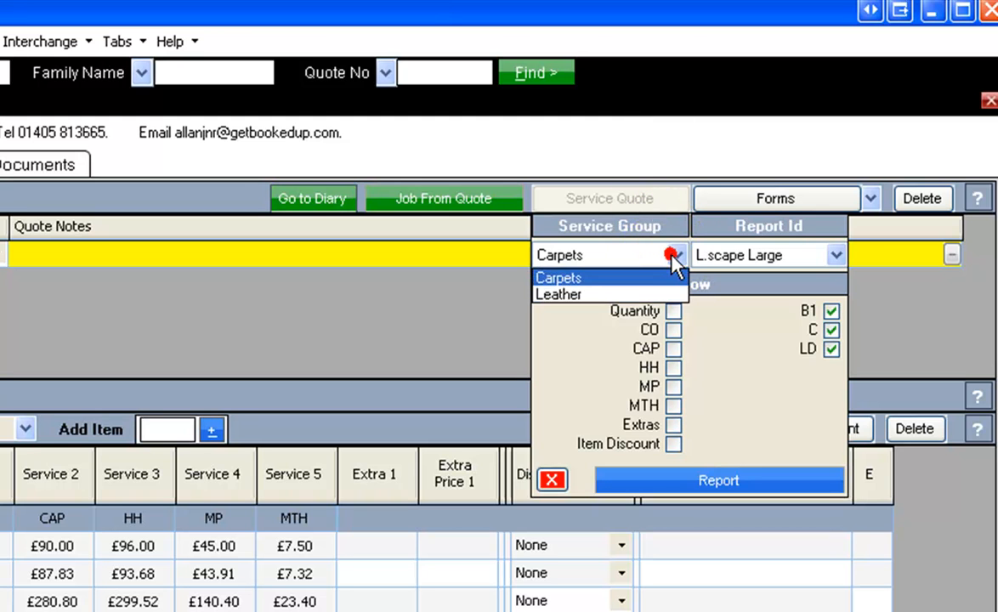
{"action": "left_click", "coordinate": [602, 296]}
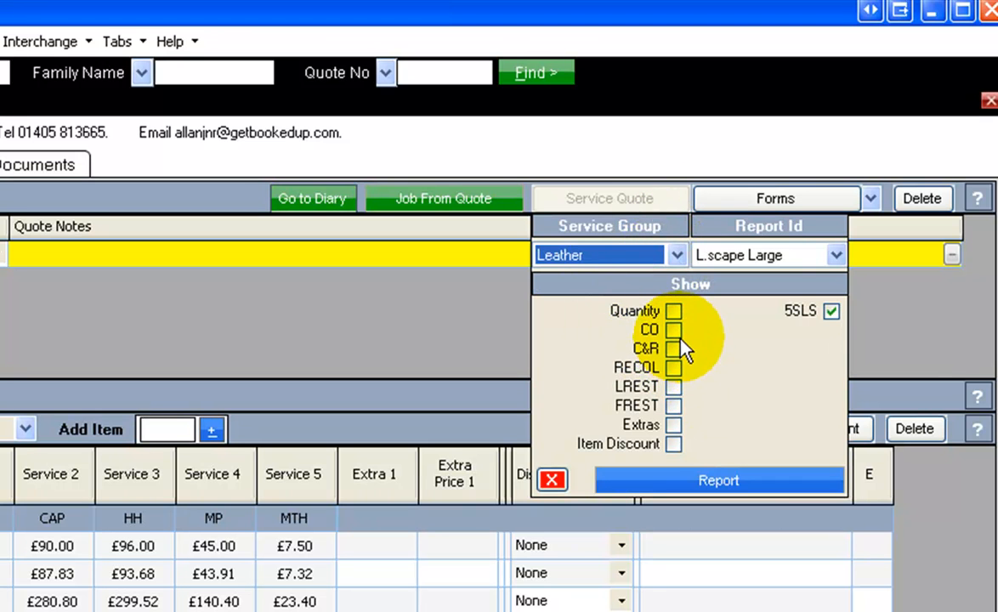
{"action": "left_click", "coordinate": [673, 331]}
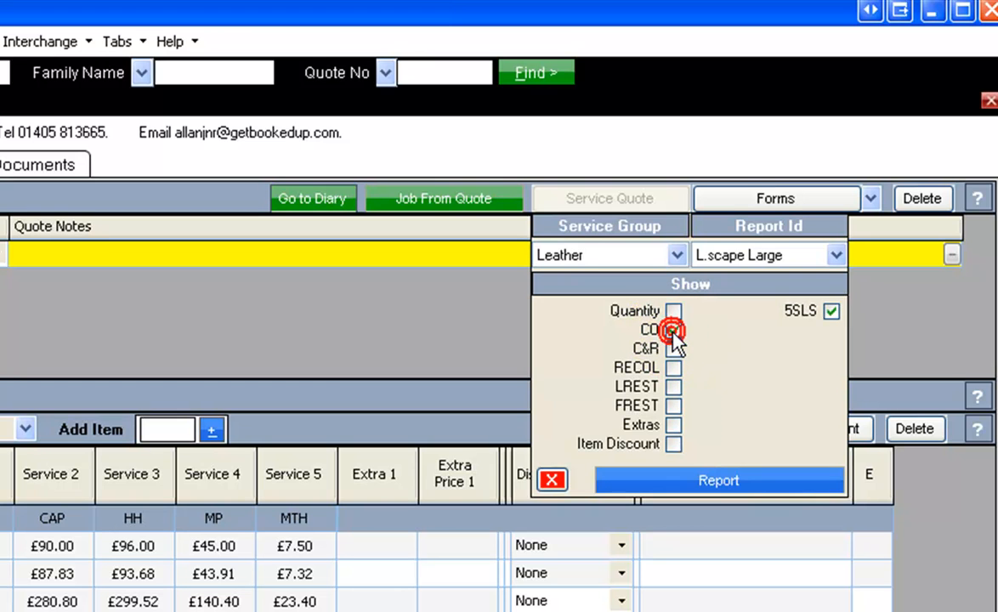
{"action": "left_click", "coordinate": [677, 350]}
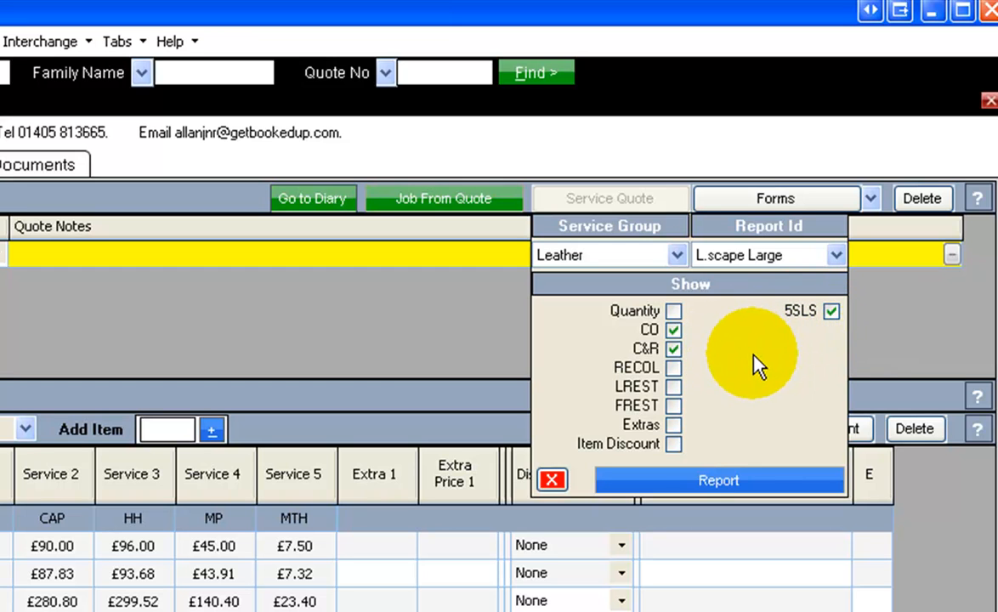
Generate the Leather service quote report, open its print preview to check the layout, and close it
{"action": "left_click", "coordinate": [727, 481]}
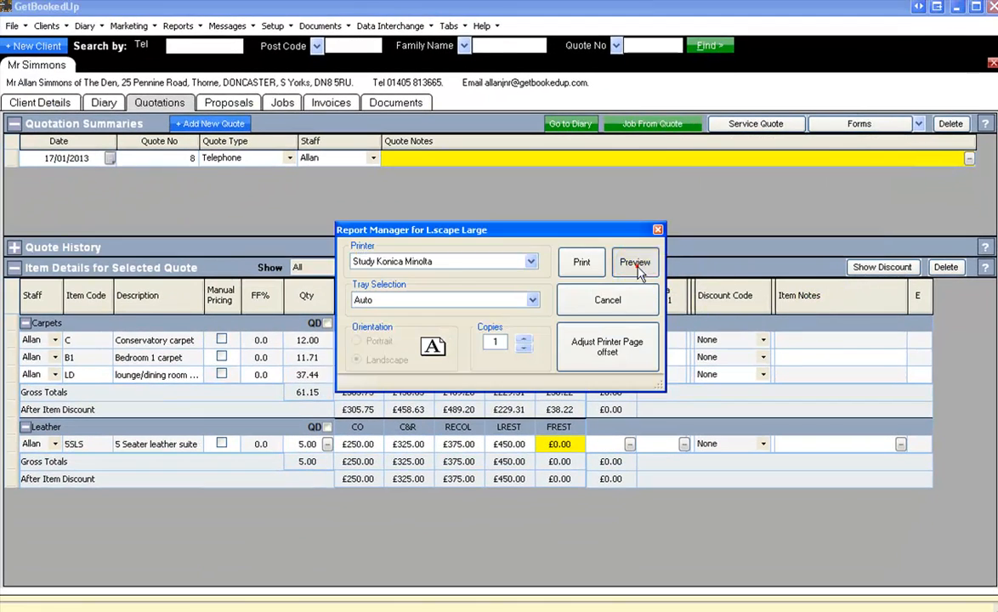
{"action": "left_click", "coordinate": [636, 263]}
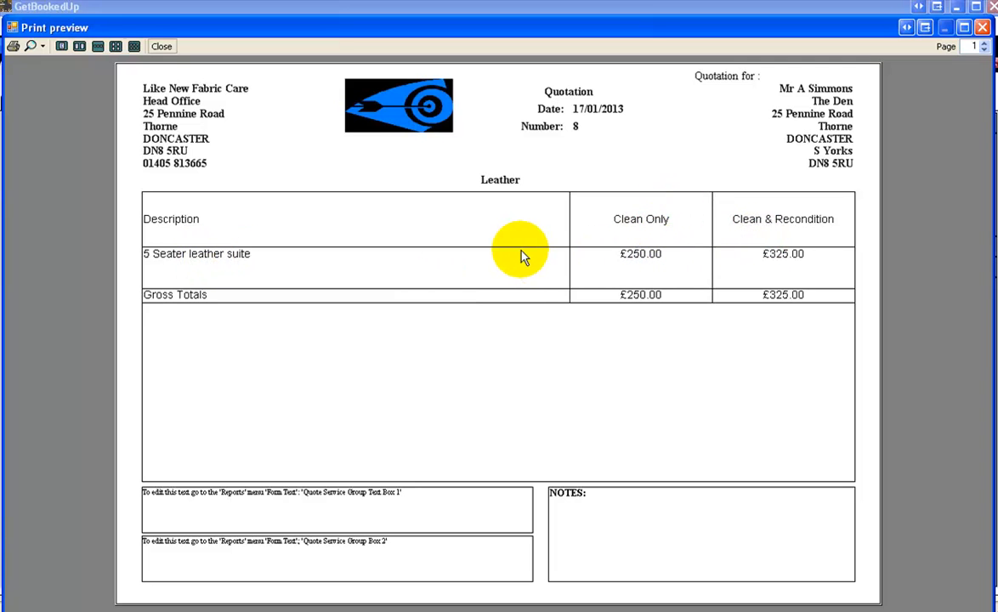
{"action": "left_click", "coordinate": [165, 48]}
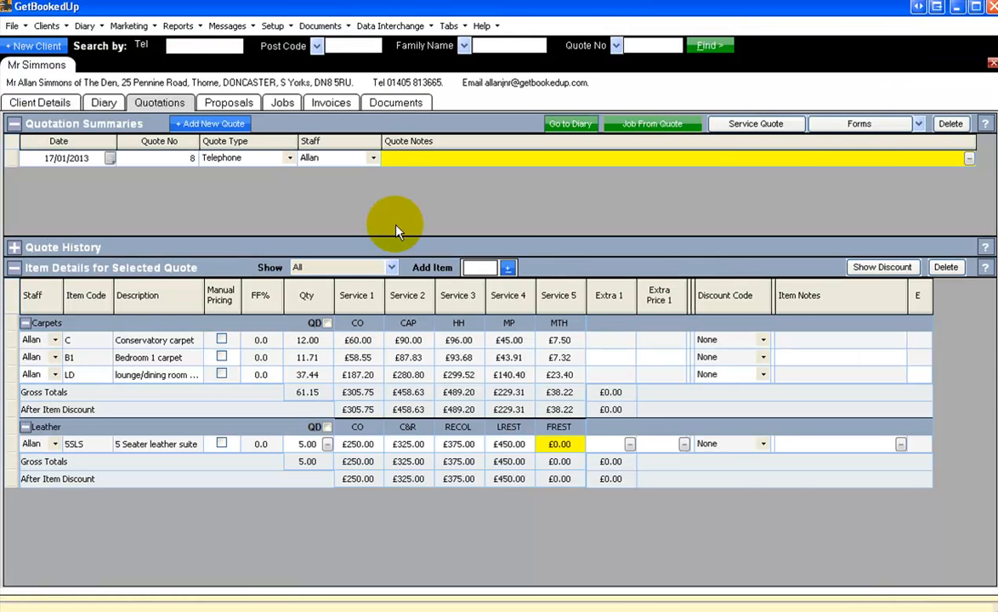